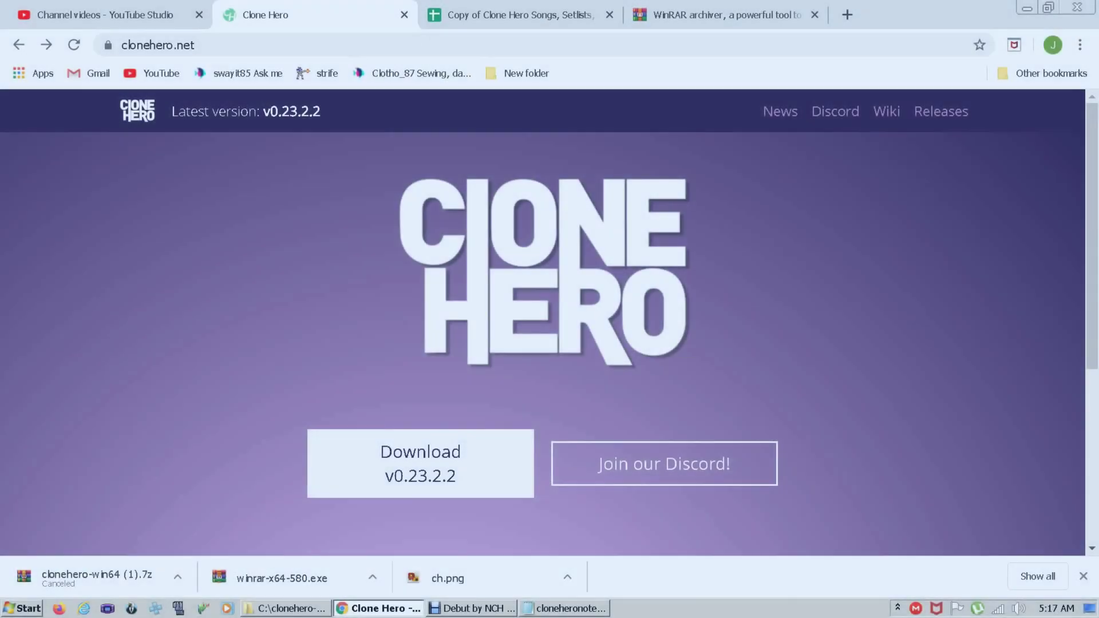
Step: Go to the rarlab.com downloads tab and review the WinRAR x64 5.80 entry
key("ctrl+4")
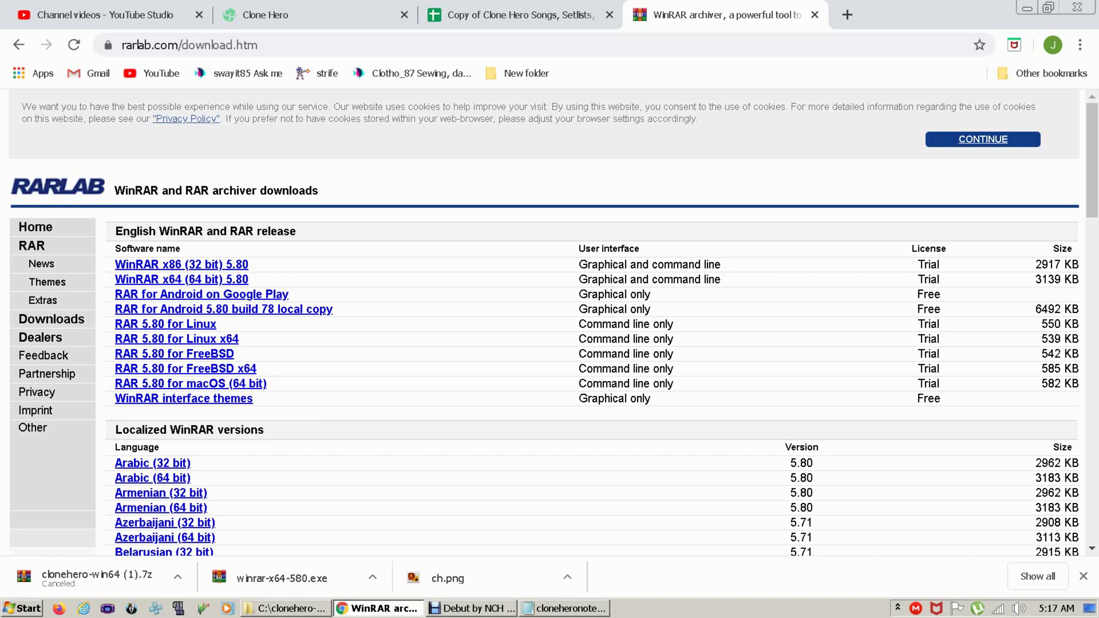
scroll(550, 321, "down", 3)
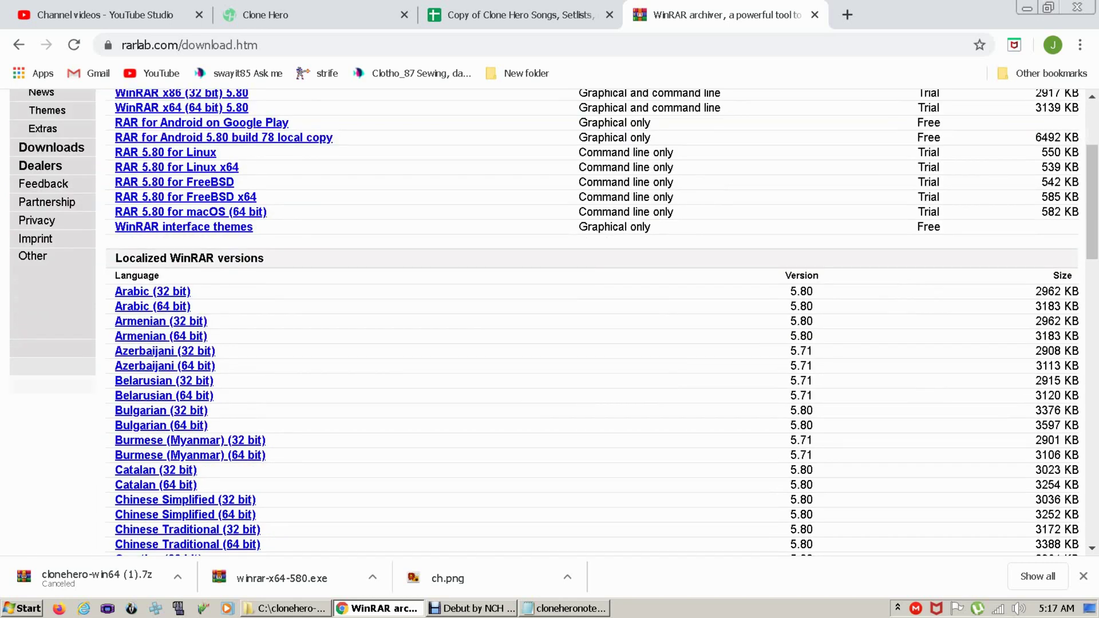
scroll(550, 321, "up", 3)
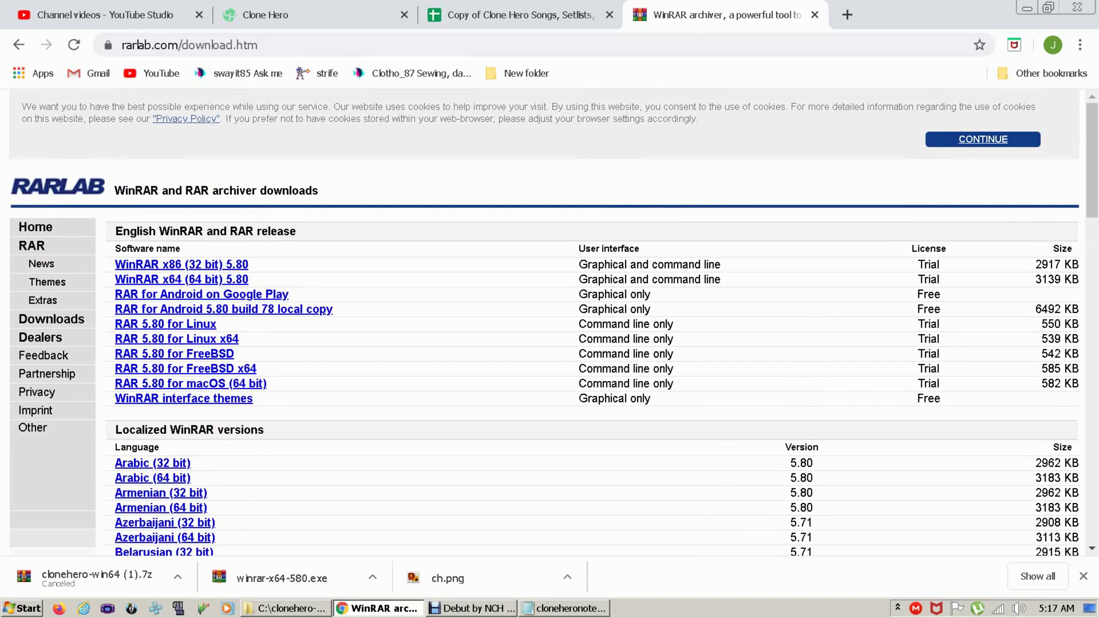
Step: Run winrar-x64-580.exe and install WinRAR 5.80 with the default folder and file associations
left_click(286, 578)
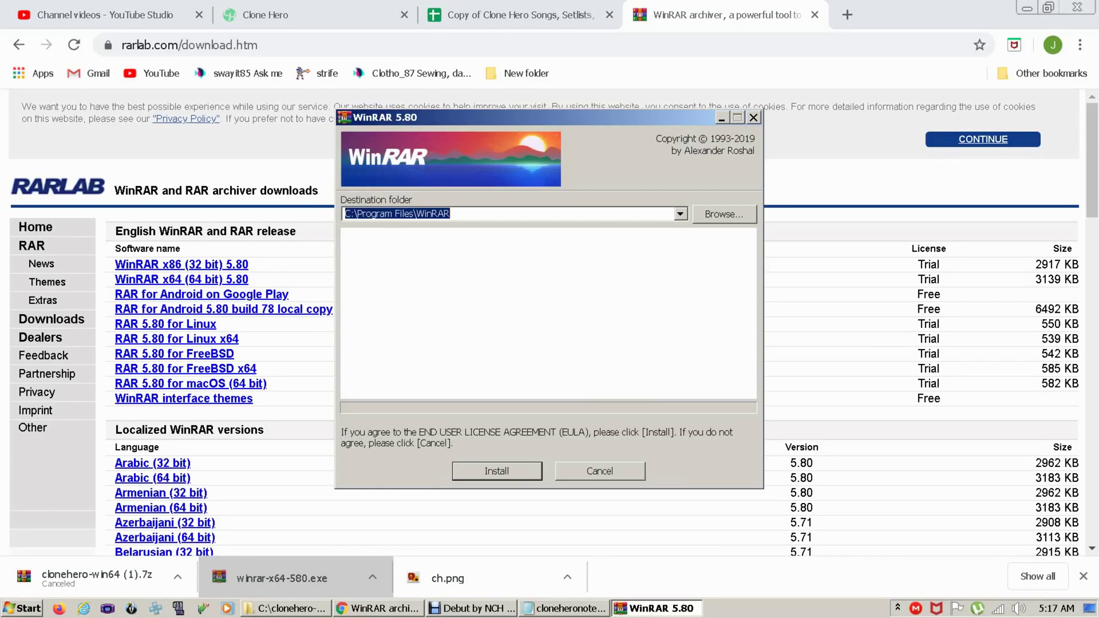
key("Return")
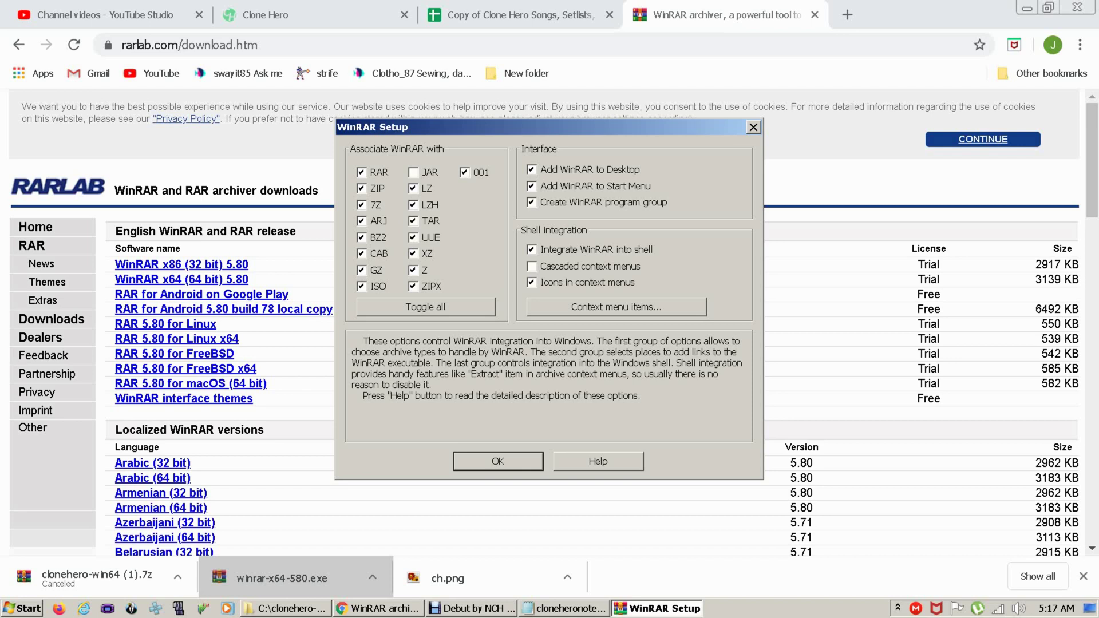
key("Return")
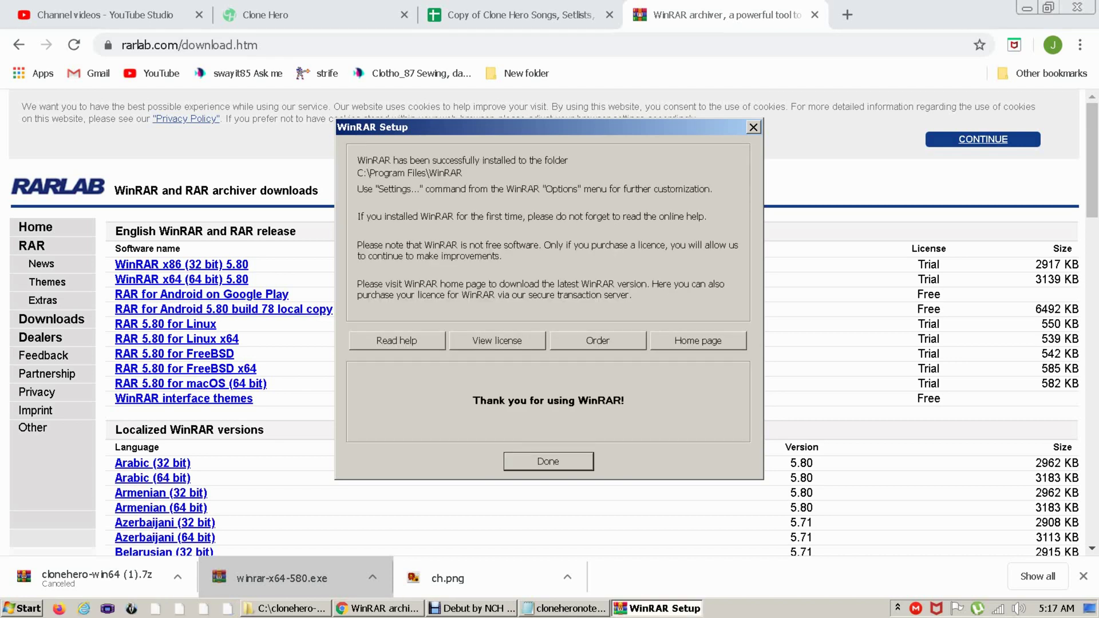
key("Return")
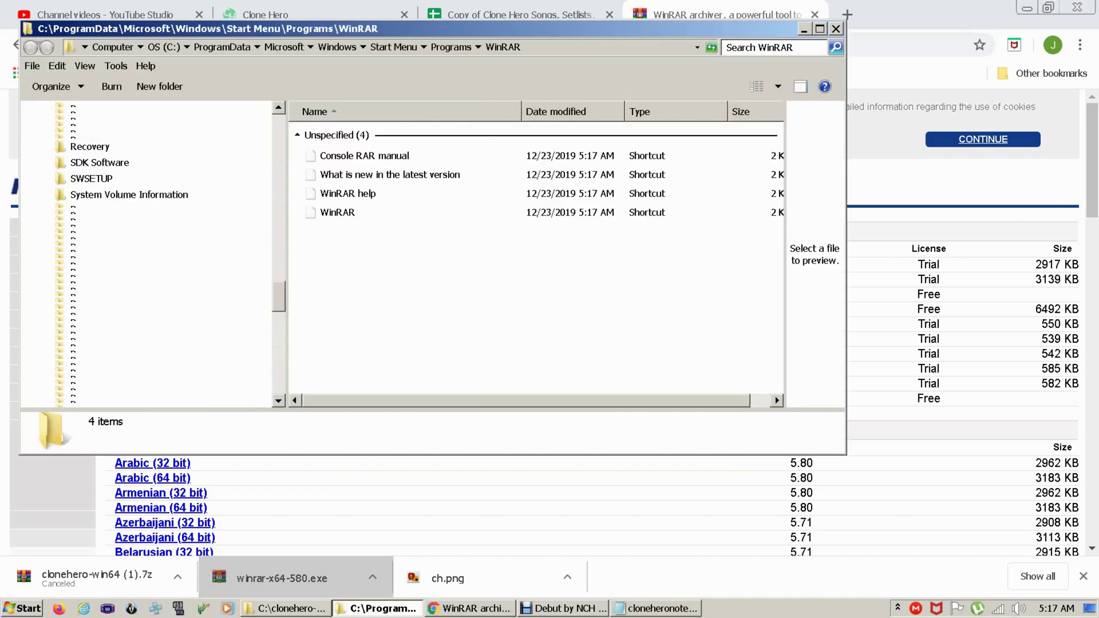
Step: Close the WinRAR folder window and show the Clone Hero v0.23.2.2 downloads for every operating system
key("alt+F4")
key("ctrl+2")
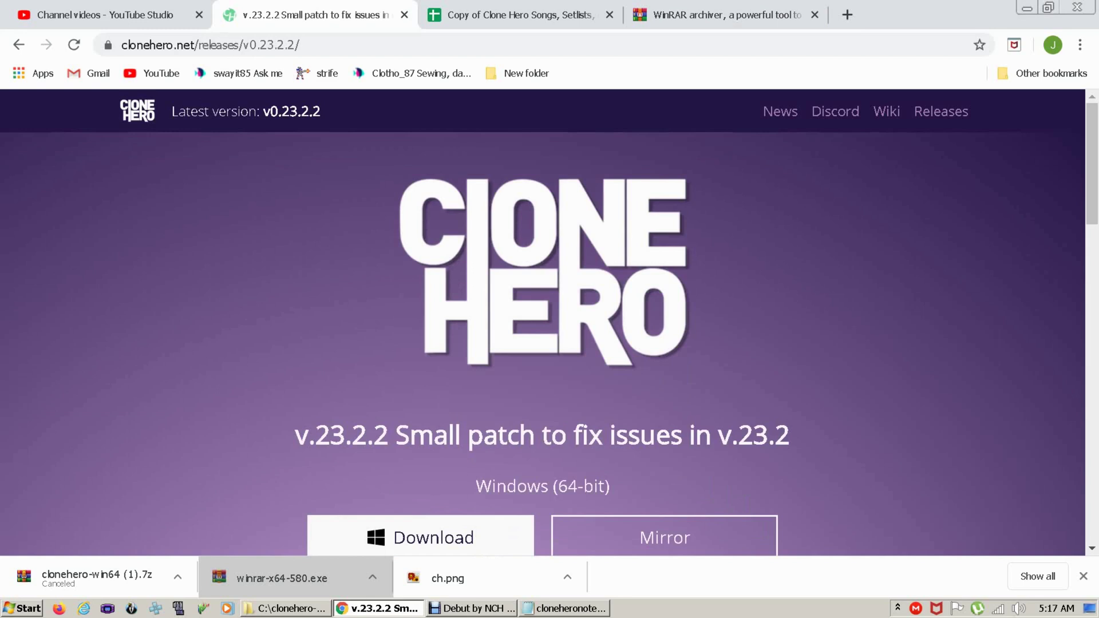
scroll(550, 343, "down", 3)
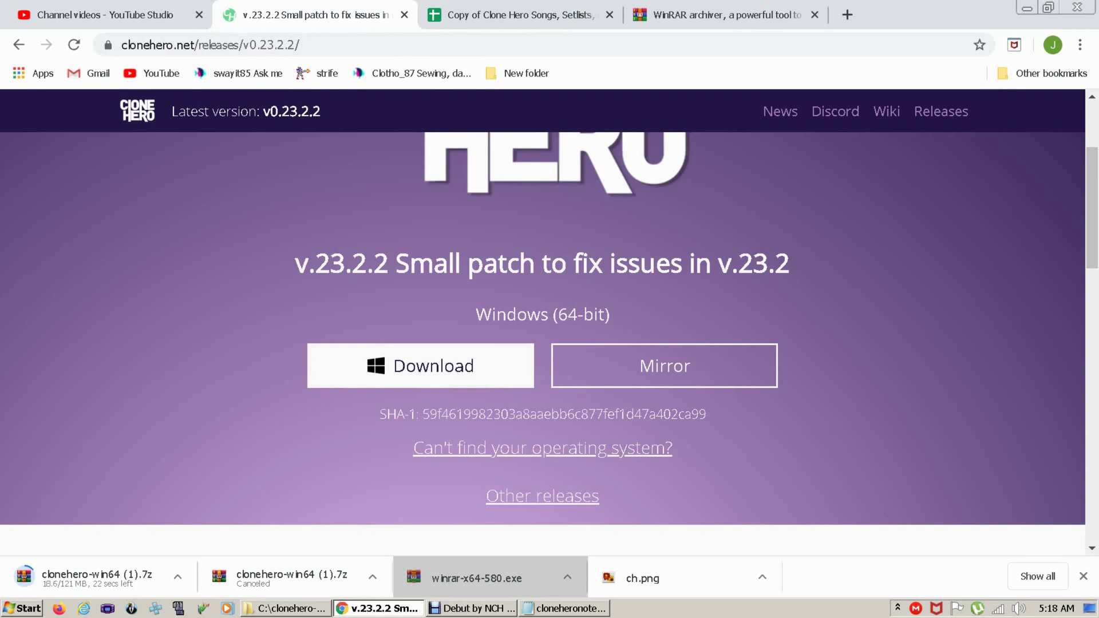
scroll(542, 328, "down", 2)
left_click(542, 362)
Step: Cancel the duplicate clonehero-win64 (1).7z download
scroll(542, 363, "down", 4)
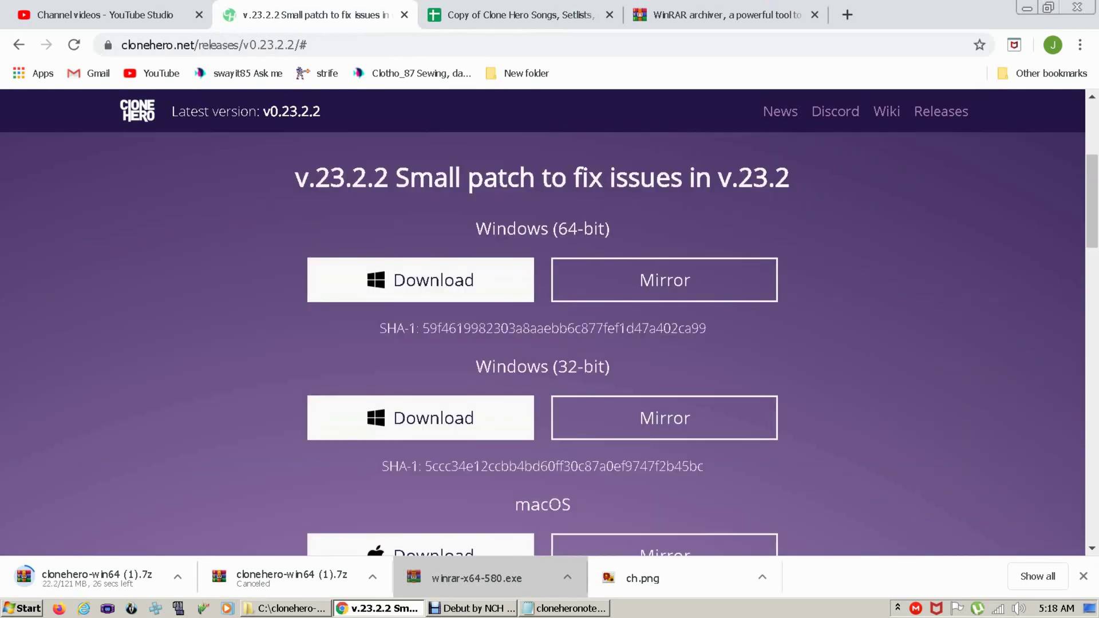
scroll(543, 343, "down", 3)
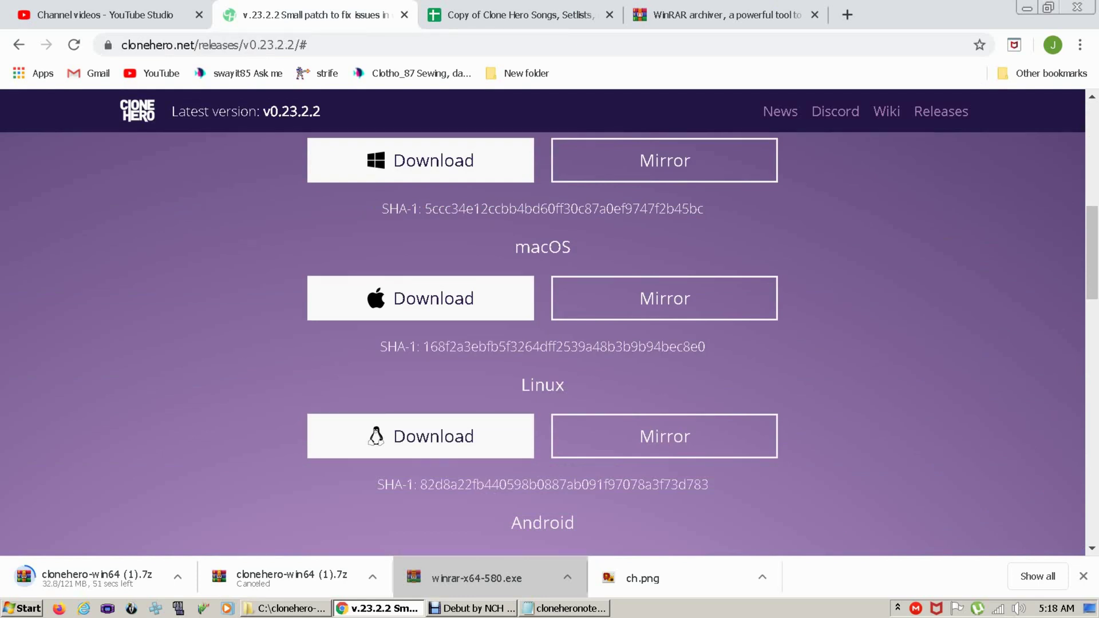
scroll(542, 343, "up", 9)
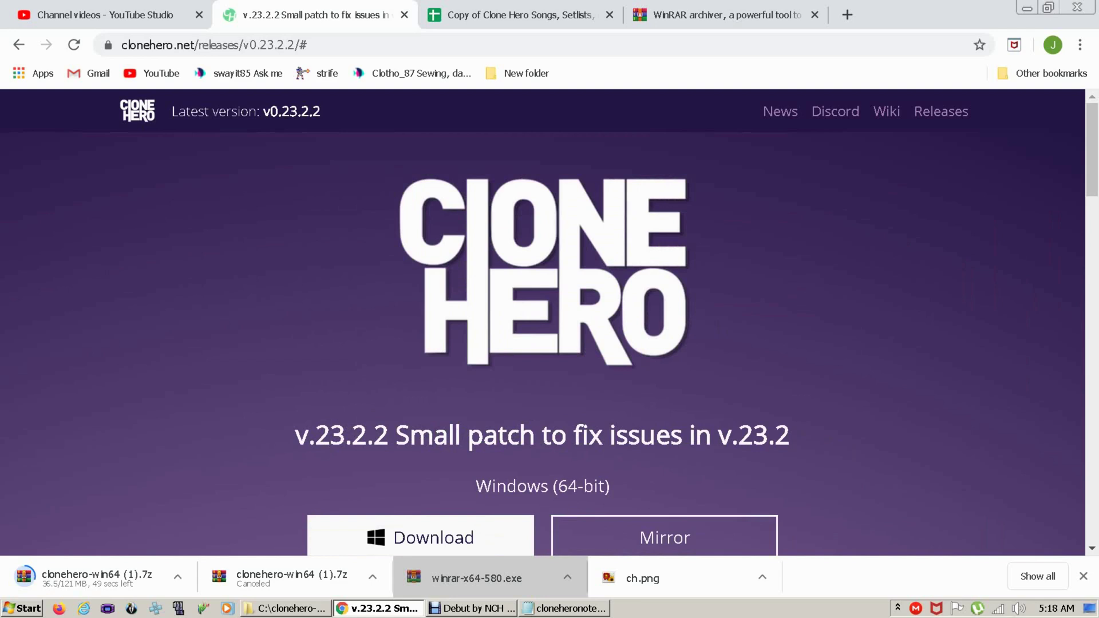
left_click(178, 577)
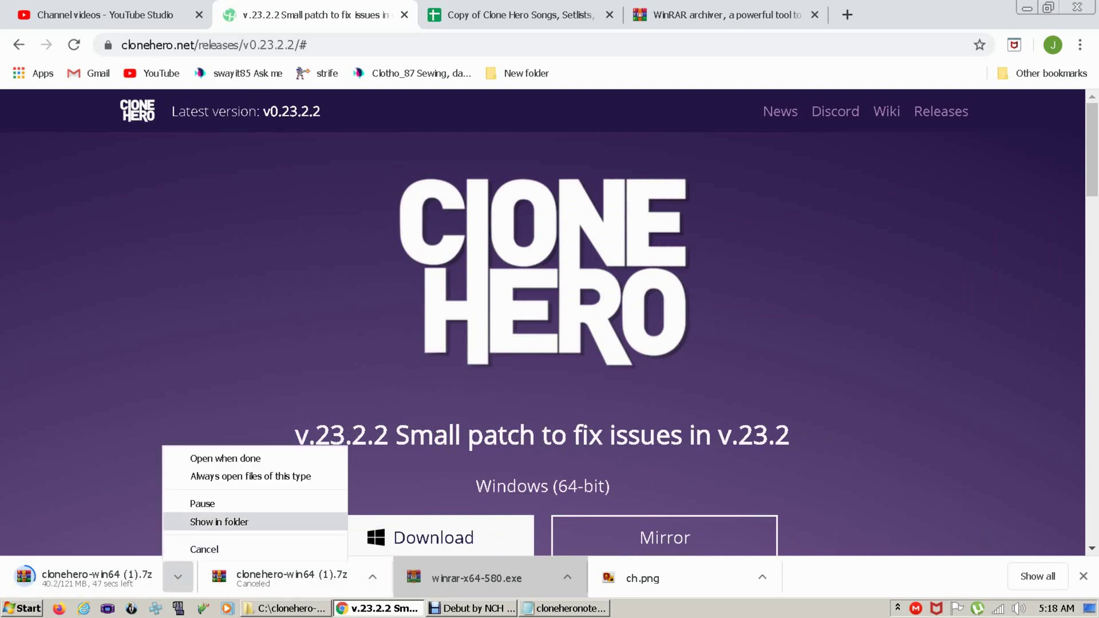
left_click(204, 549)
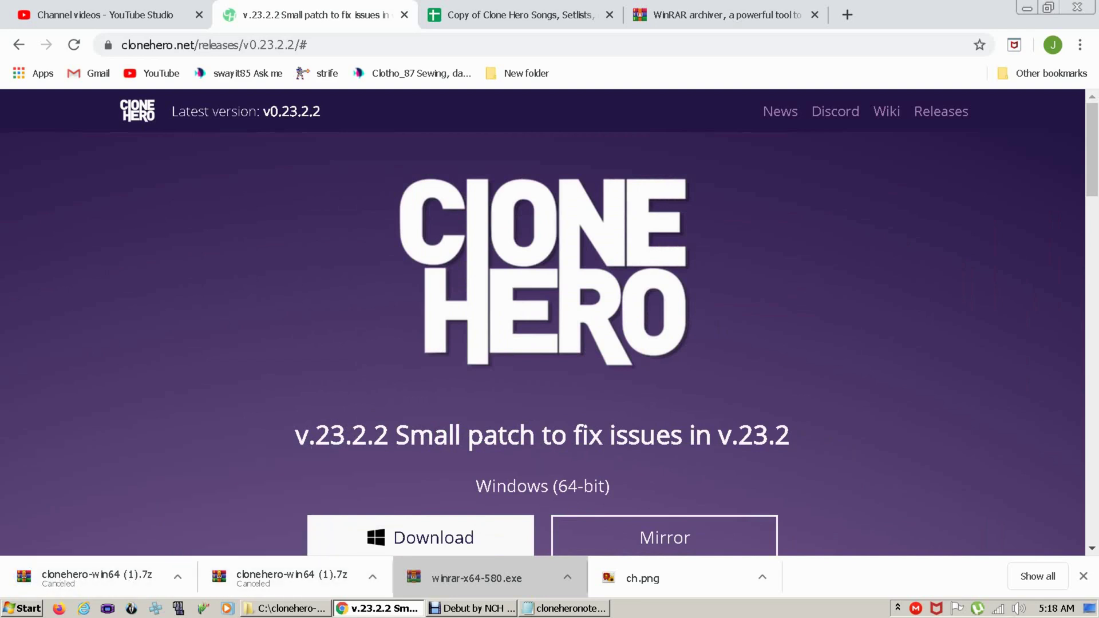
Step: Open the Downloads folder in a new Explorer window and select clonehero-win64.7z
key("super+e")
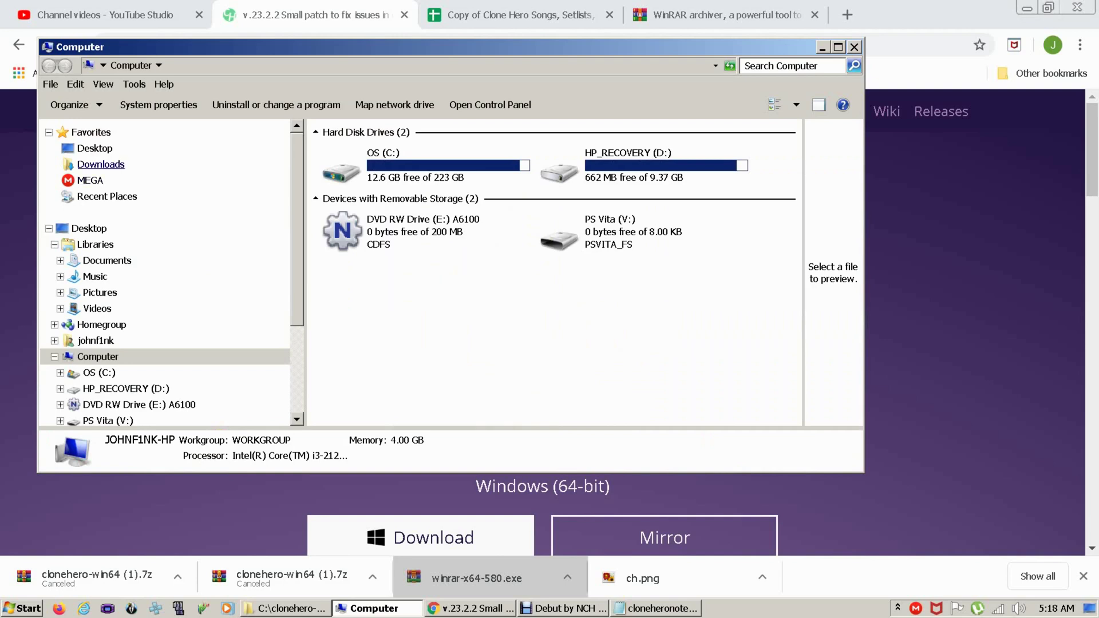
left_click(100, 165)
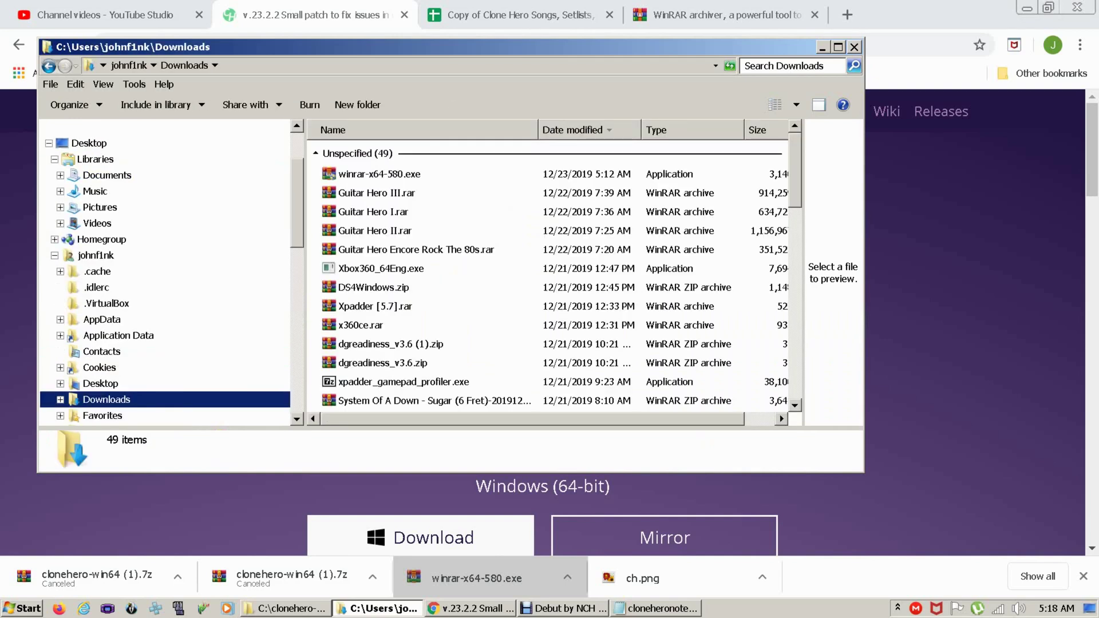
left_click(381, 268)
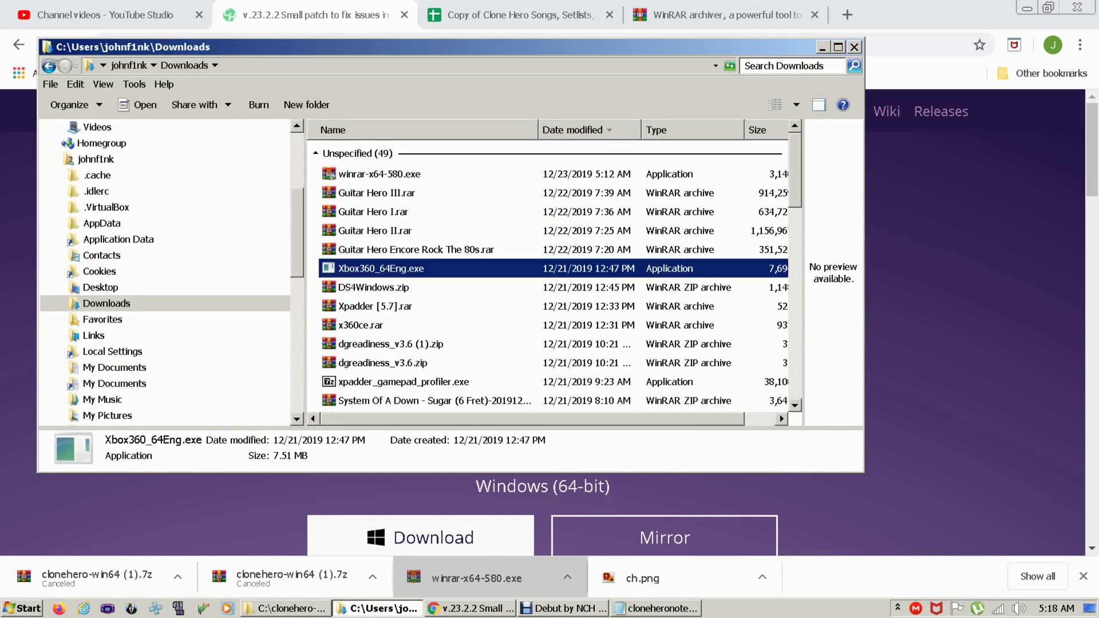
scroll(549, 272, "down", 5)
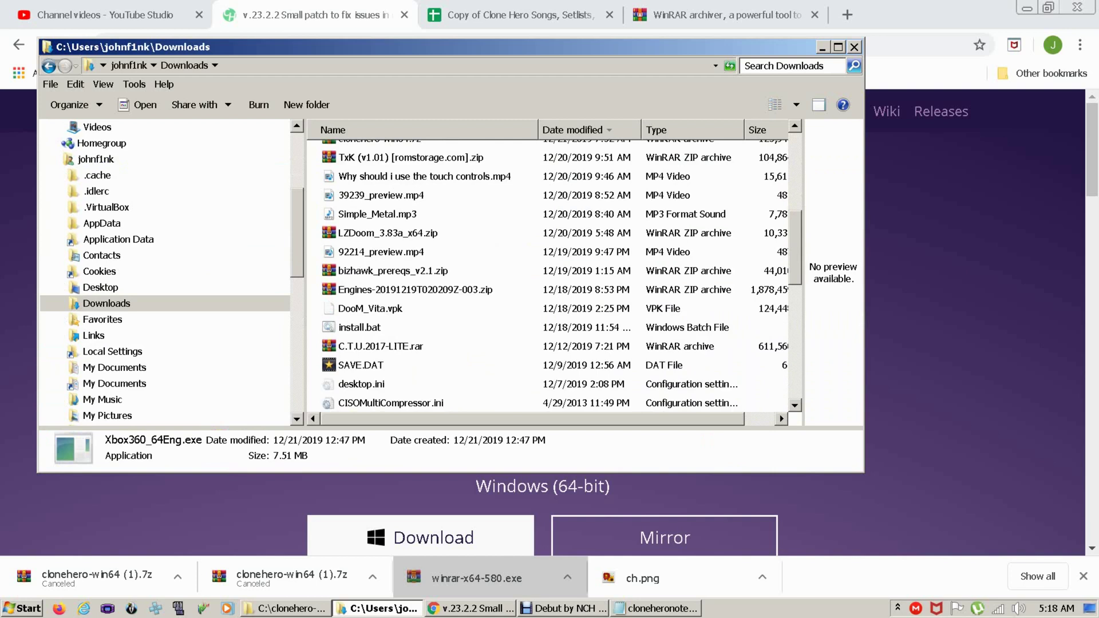
scroll(549, 275, "up", 1)
scroll(549, 275, "up", 1)
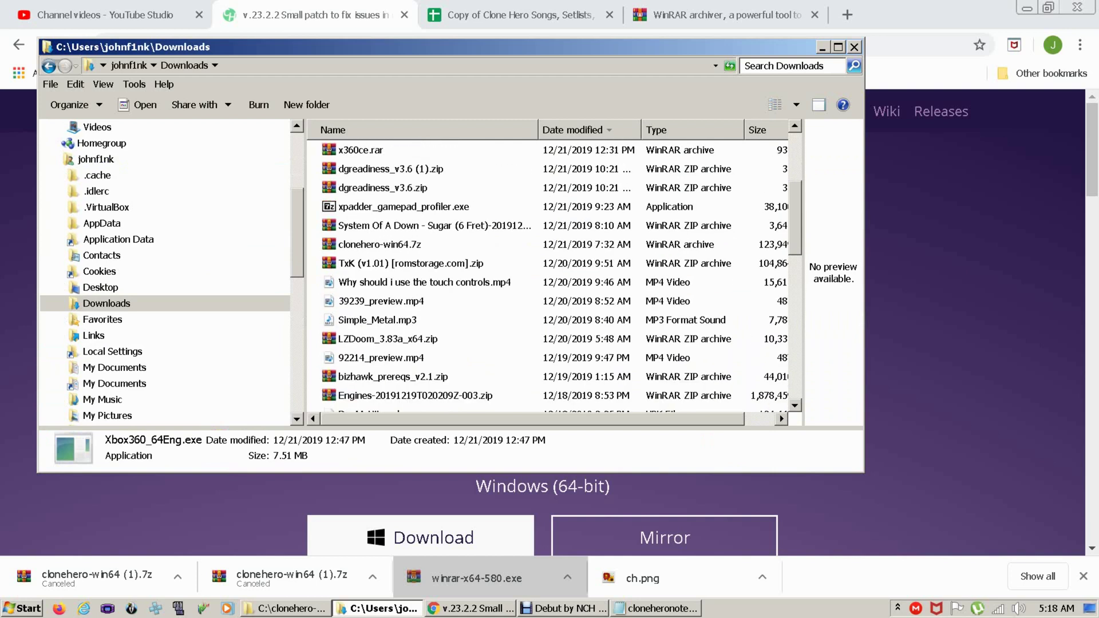
scroll(549, 275, "down", 1)
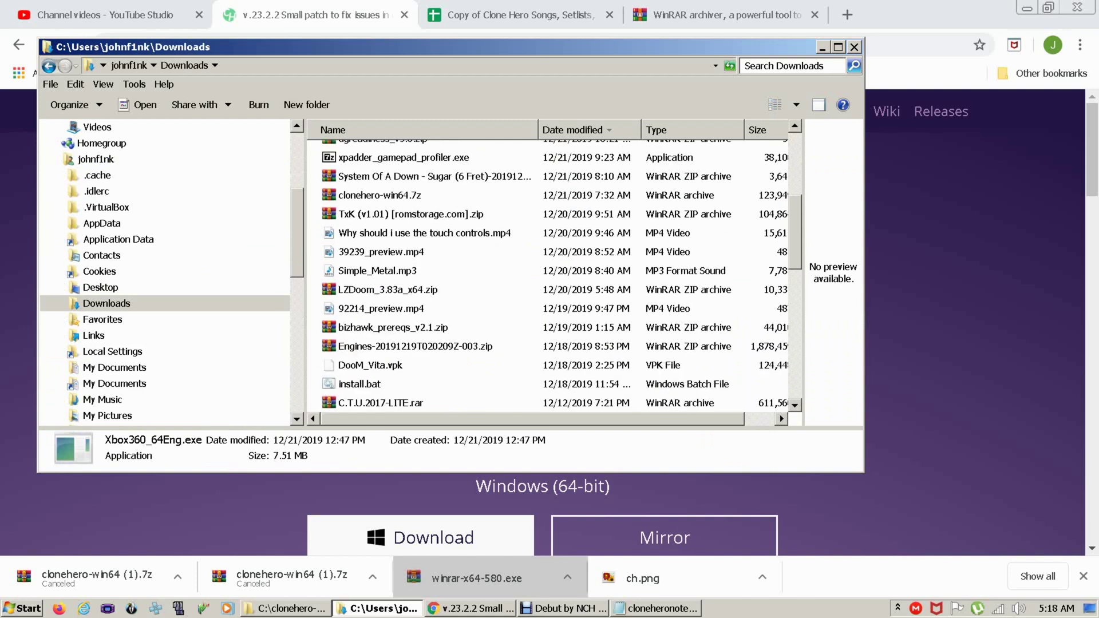
left_click(379, 195)
Step: Open clonehero-win64.7z in WinRAR and select everything inside its clonehero-win64 folder
double_click(380, 195)
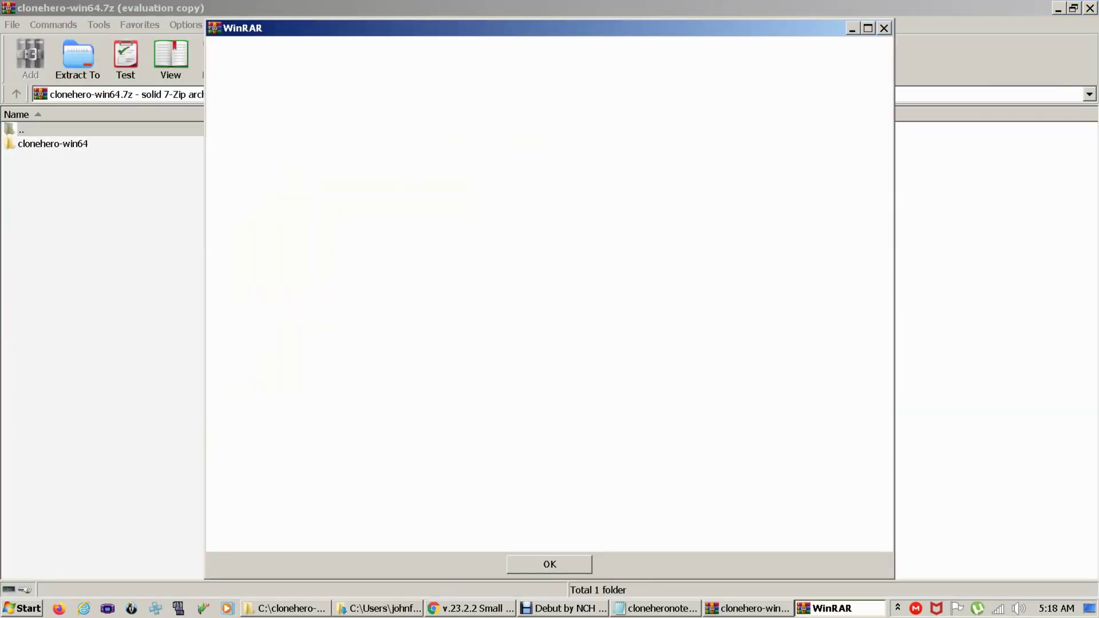
key("Escape")
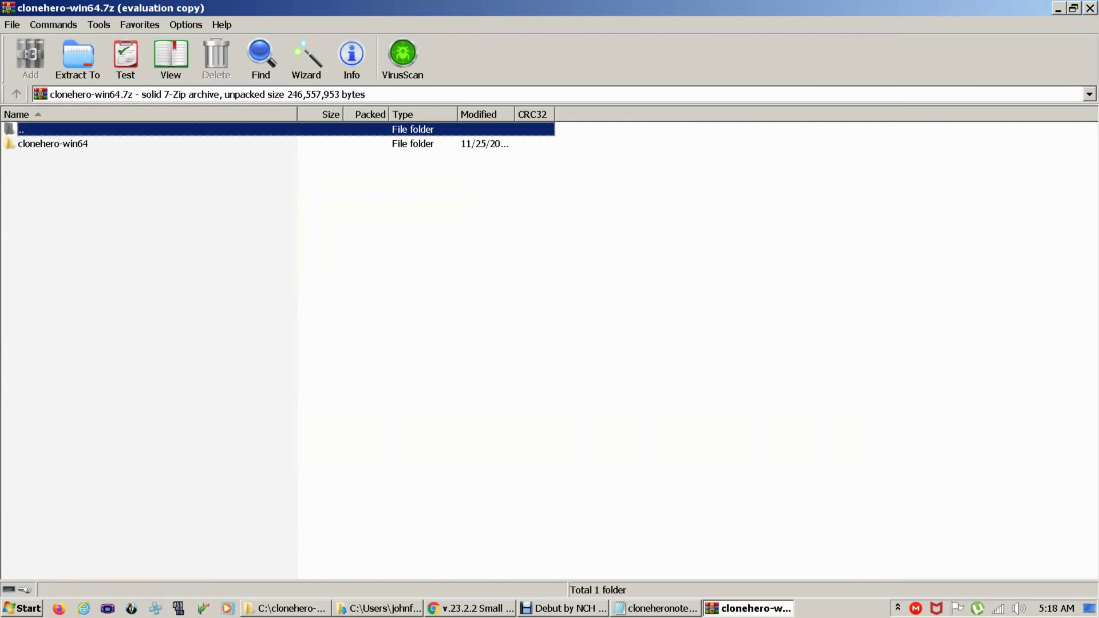
double_click(53, 143)
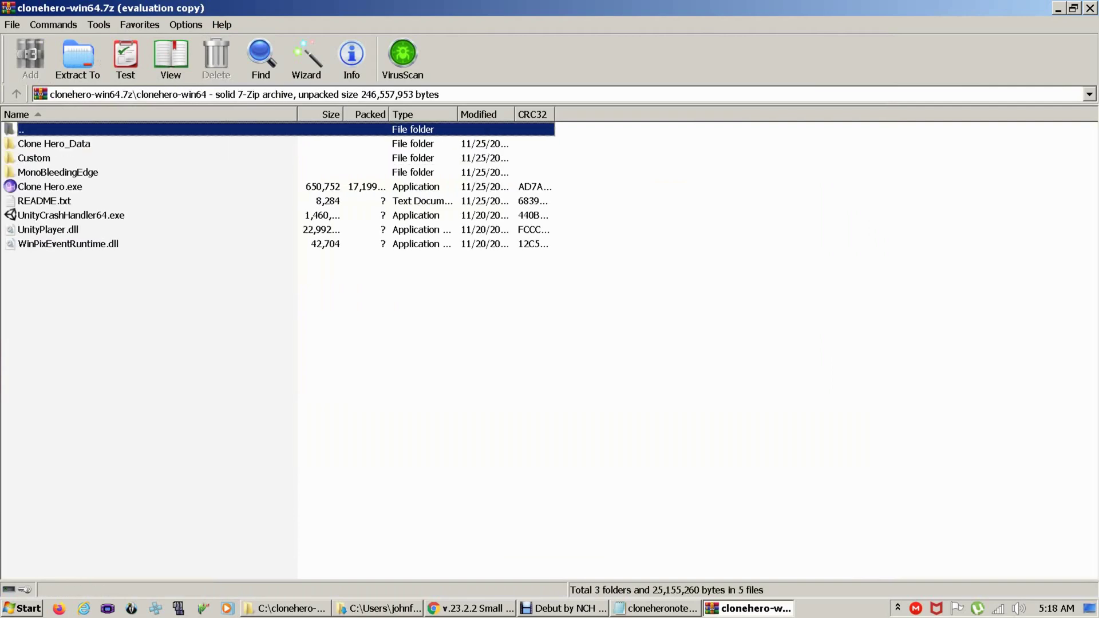
key("End")
key("ctrl+a")
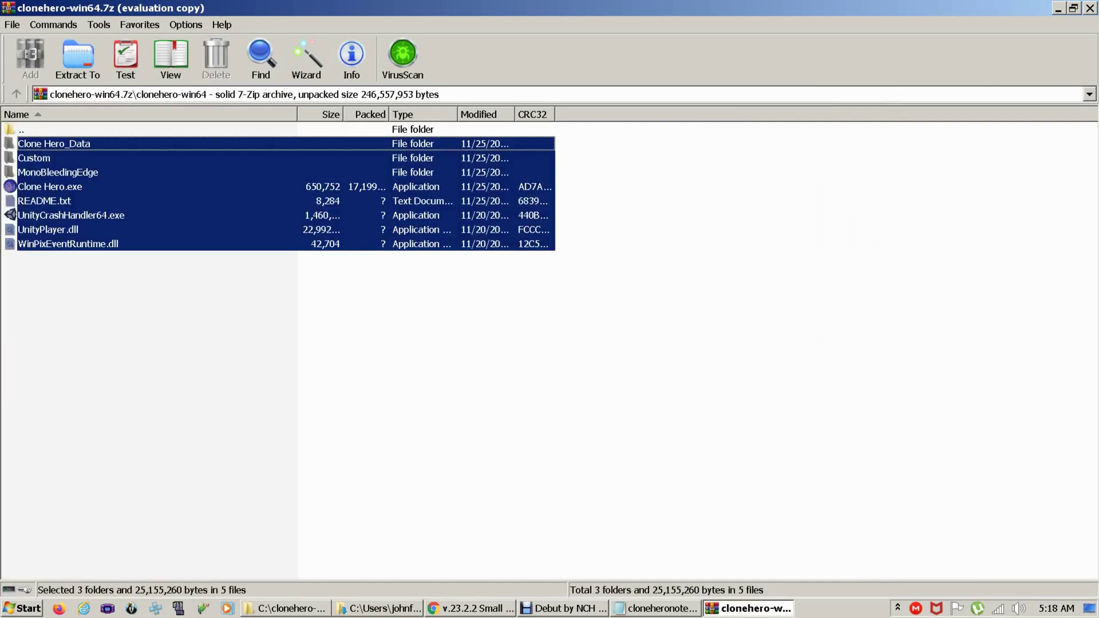
key("alt+Tab")
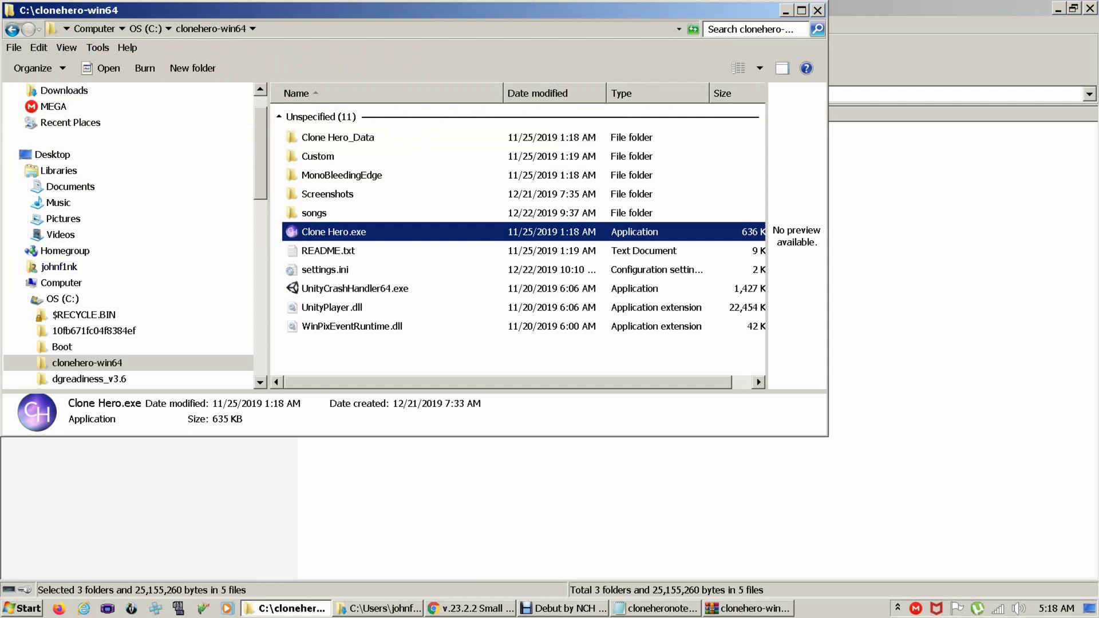
key("alt+Tab")
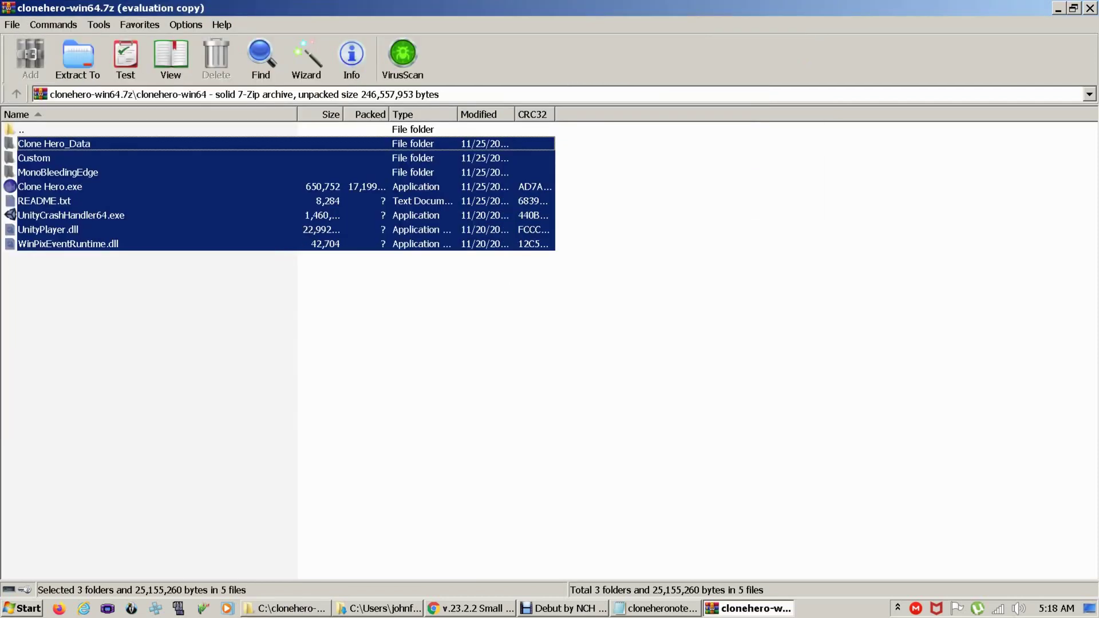
Step: Extract the files to c:\clonehero-win64, replacing all existing files, then close WinRAR
key("alt+e")
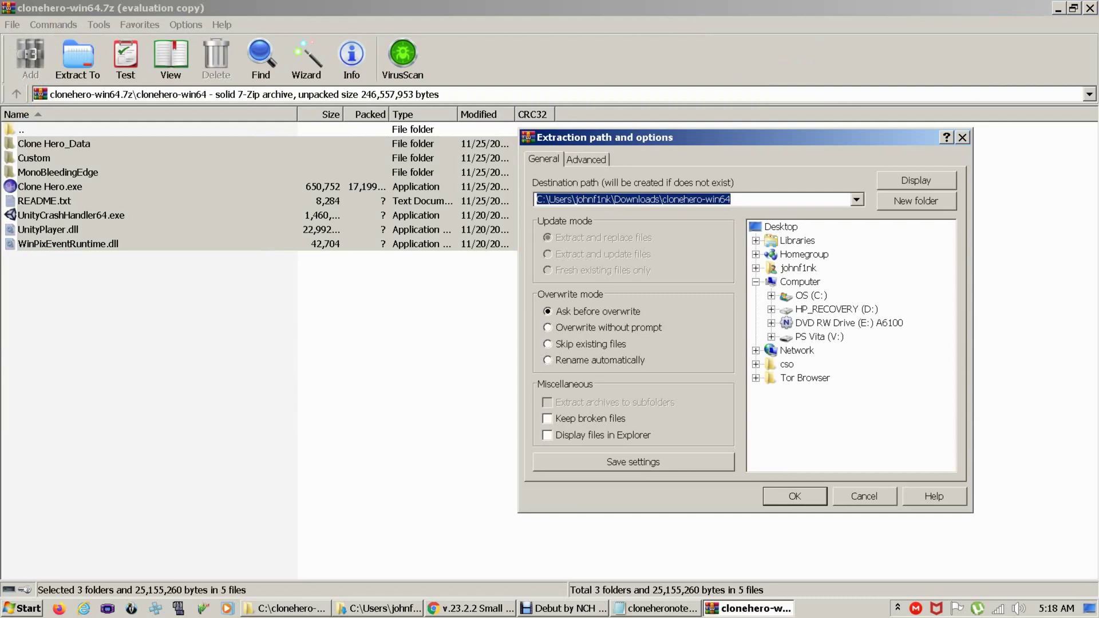
type("cL")
type(":\\")
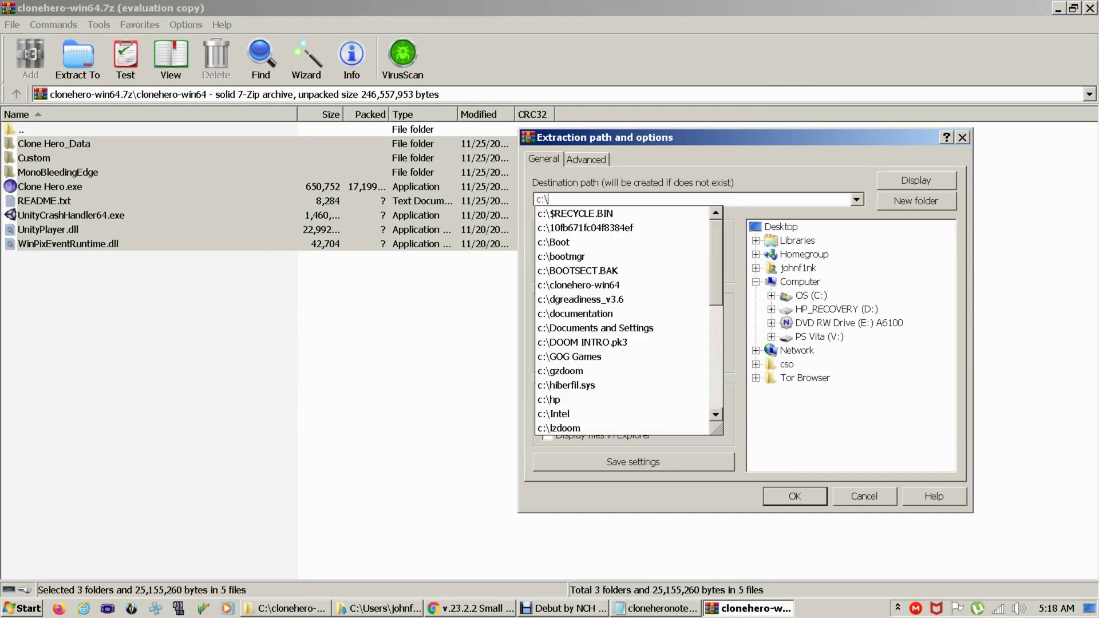
type("cl")
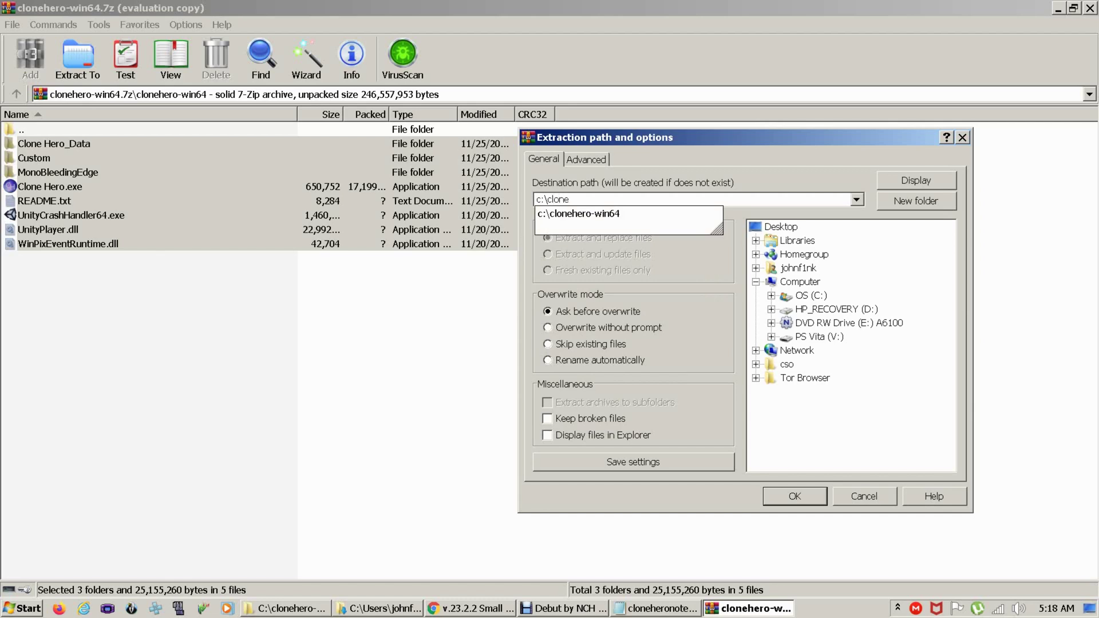
type("one")
key("Down")
key("Return")
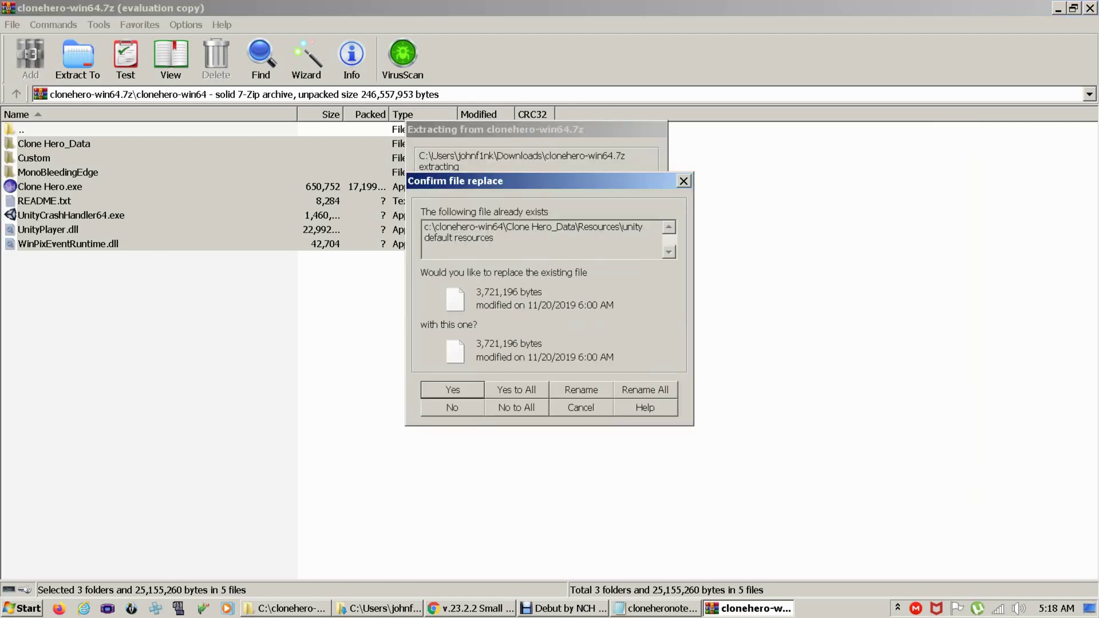
key("alt+a")
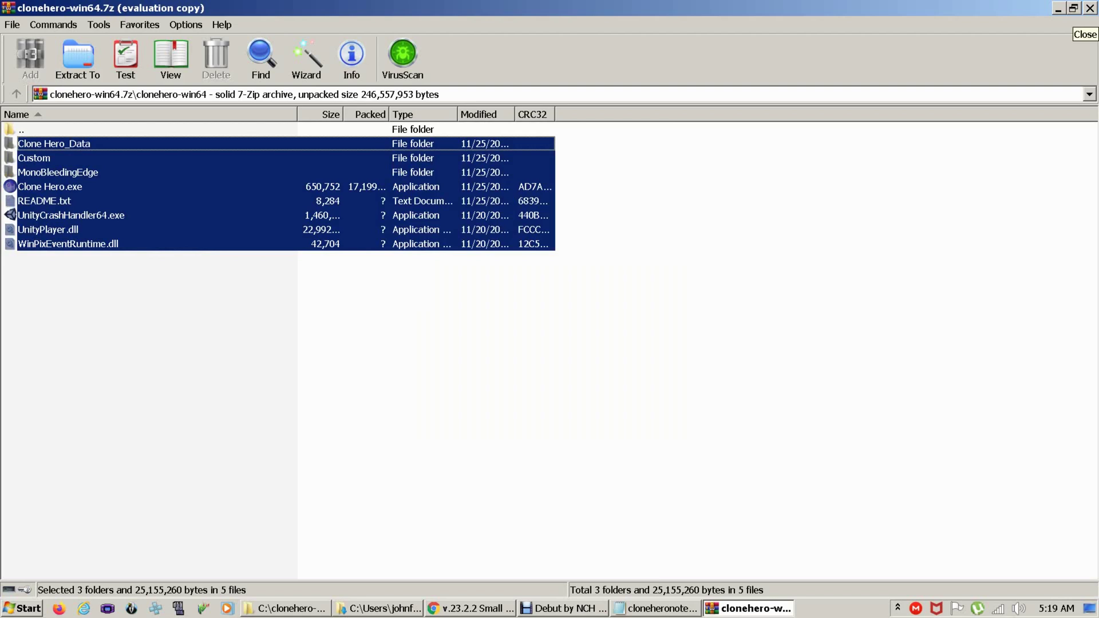
left_click(1089, 9)
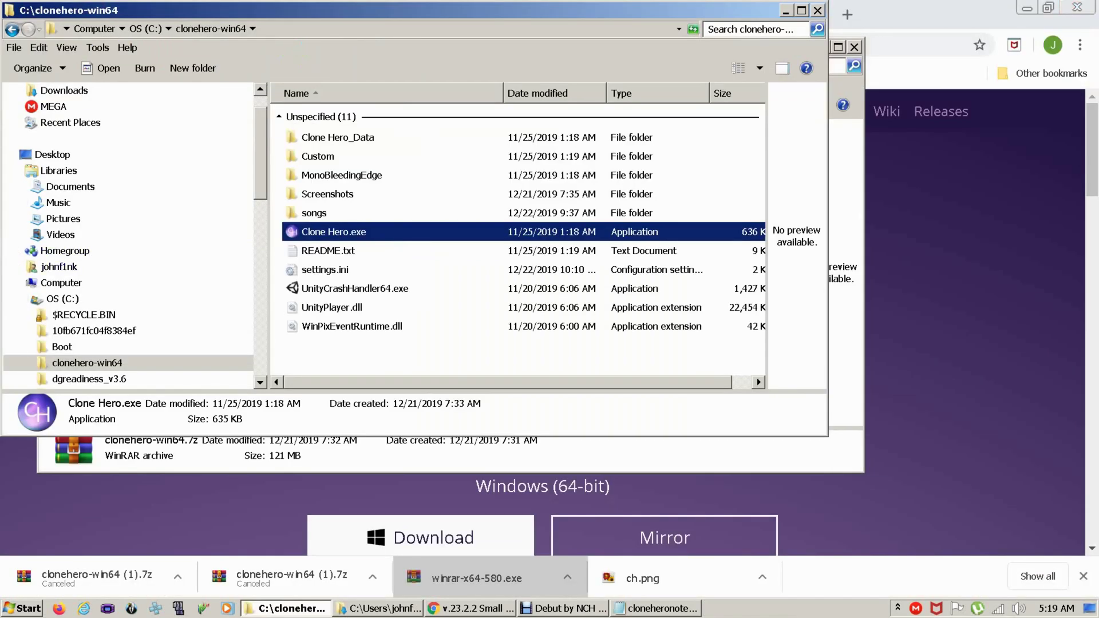
left_click(470, 608)
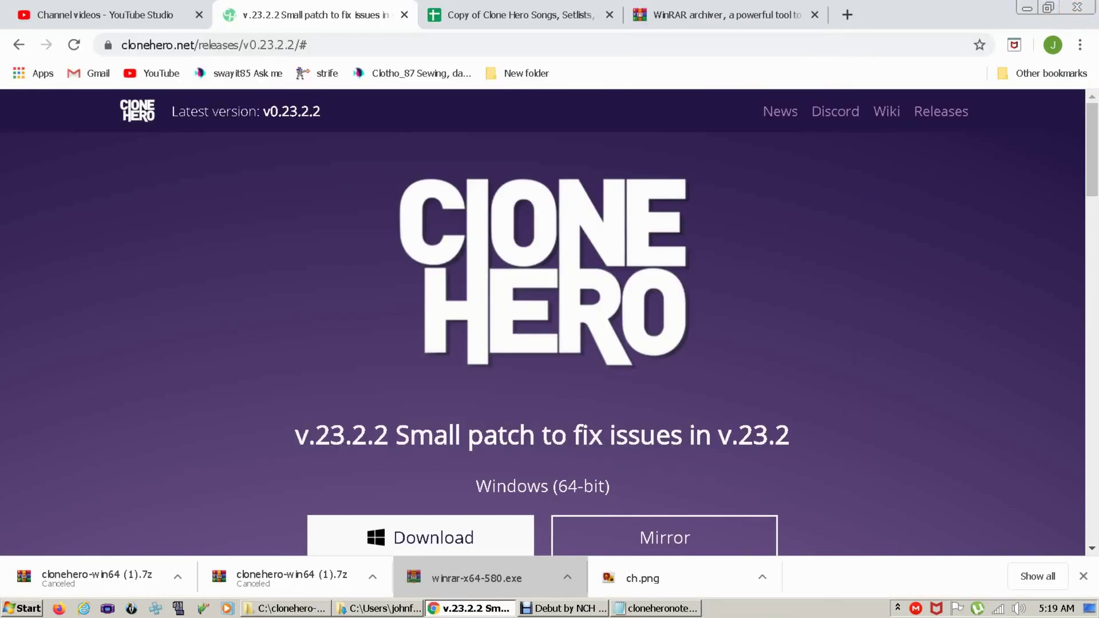
Step: Browse the Main Clone Hero Custom Songs Spreadsheet, then switch to the clonehero-win64 folder window
left_click(521, 15)
scroll(540, 367, "down", 3)
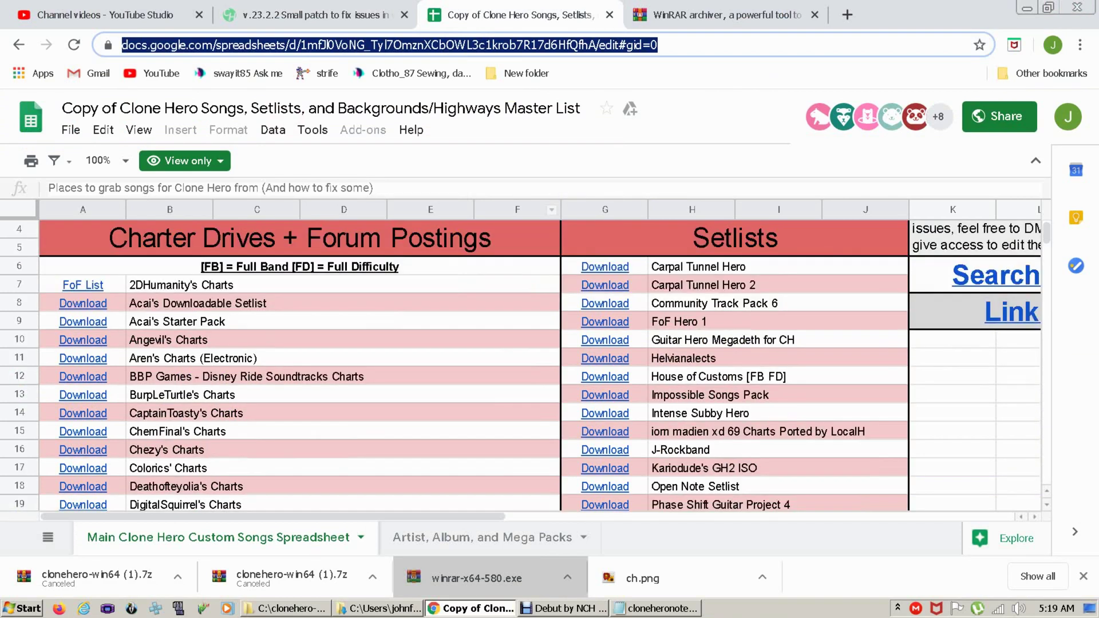
scroll(541, 366, "up", 3)
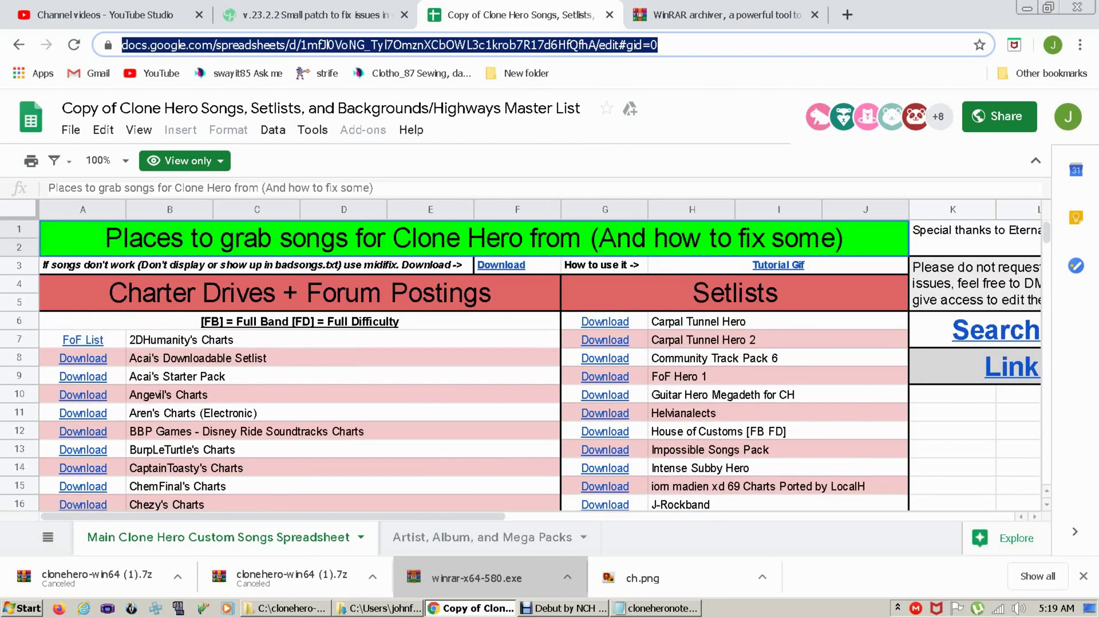
mouse_move(605, 340)
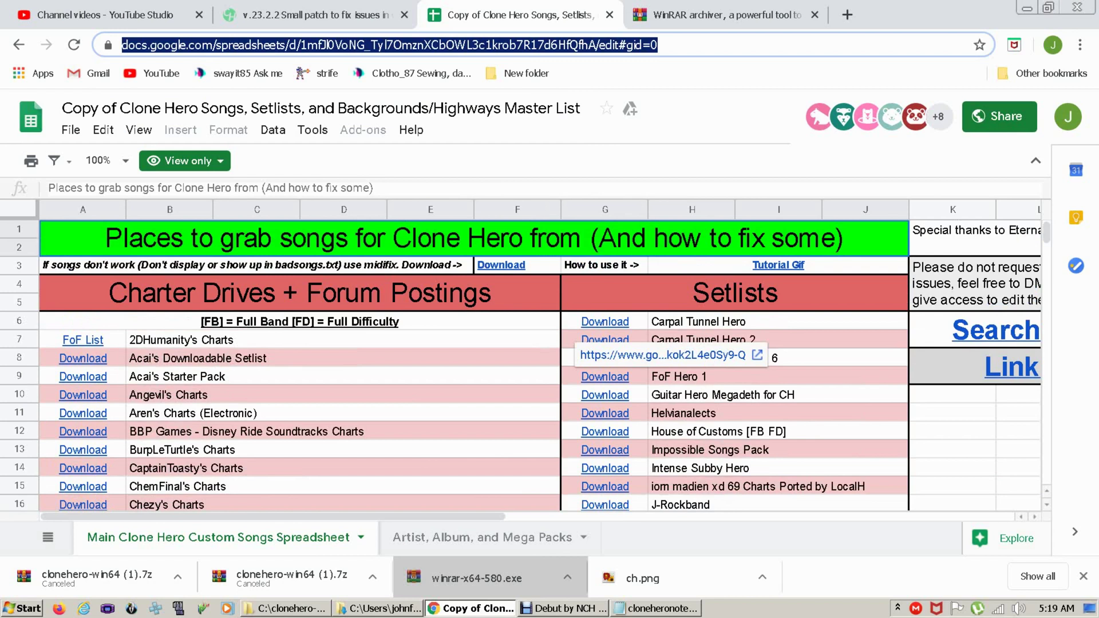
scroll(605, 340, "down", 1)
scroll(605, 340, "up", 1)
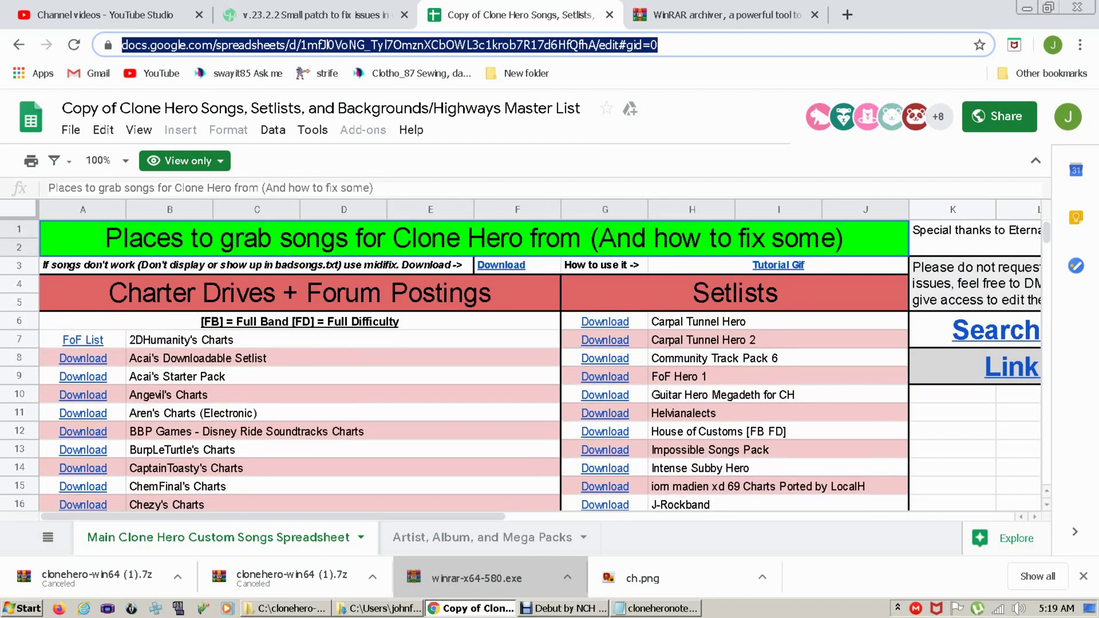
mouse_move(605, 358)
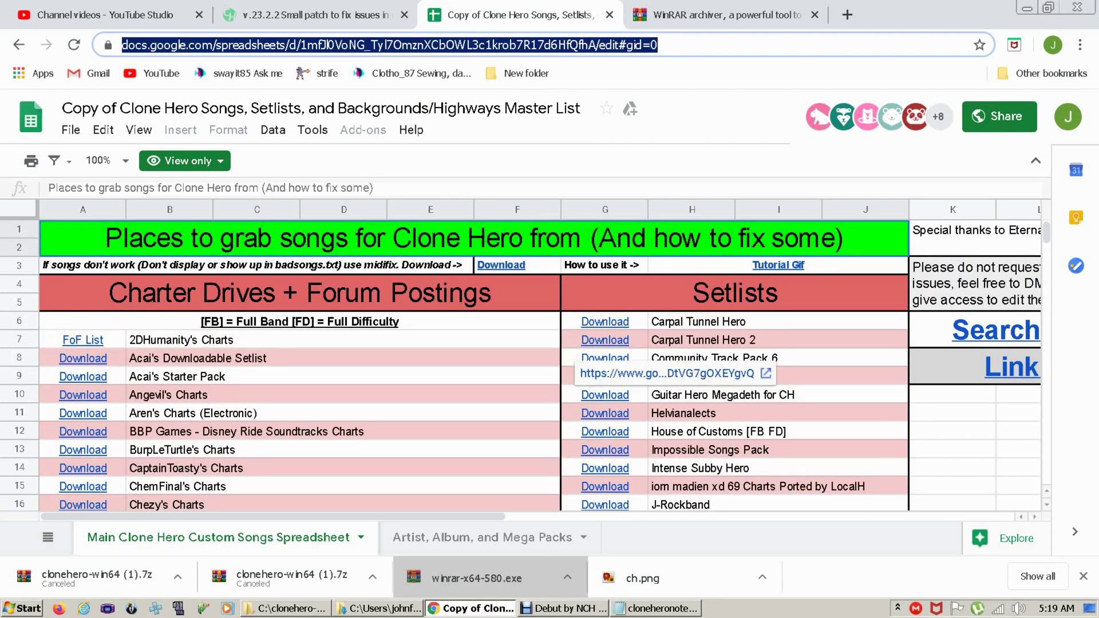
scroll(520, 365, "down", 1)
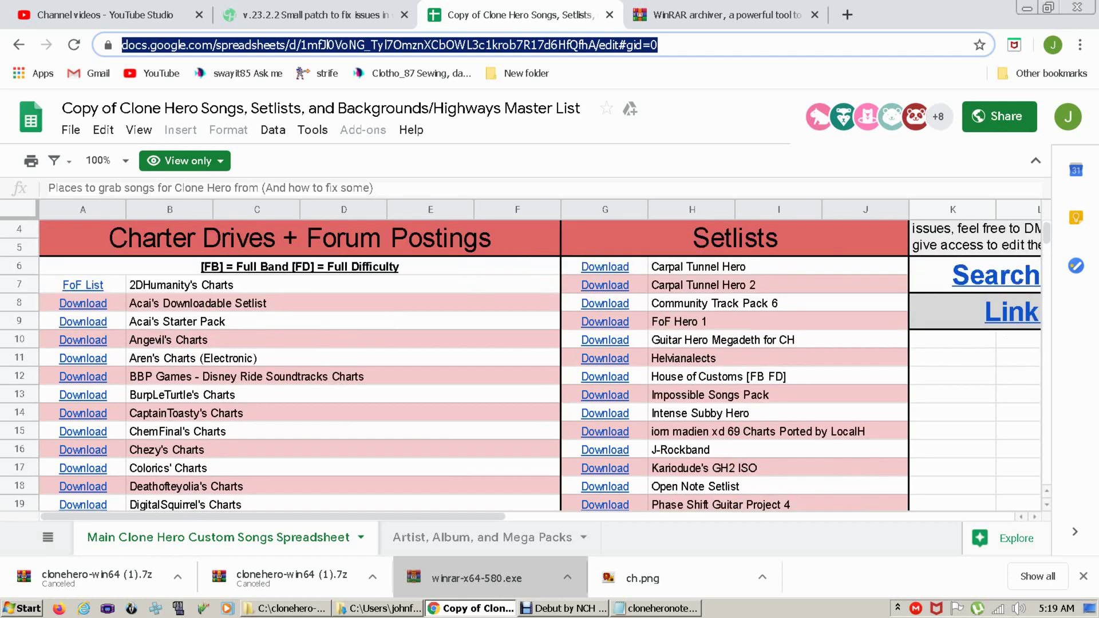
scroll(520, 366, "down", 10)
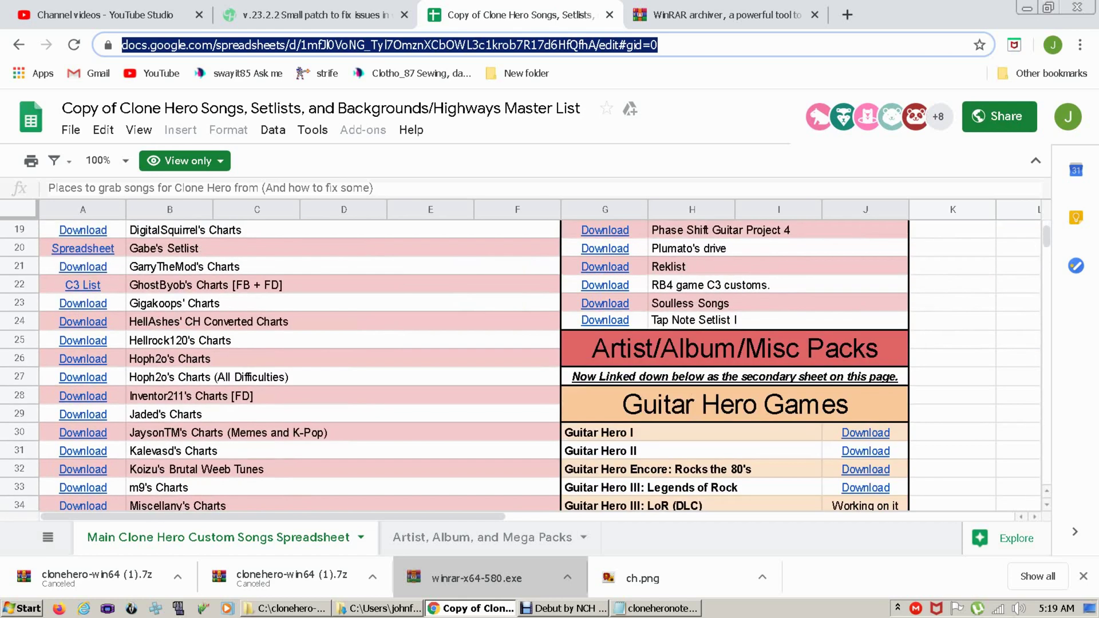
scroll(521, 366, "up", 2)
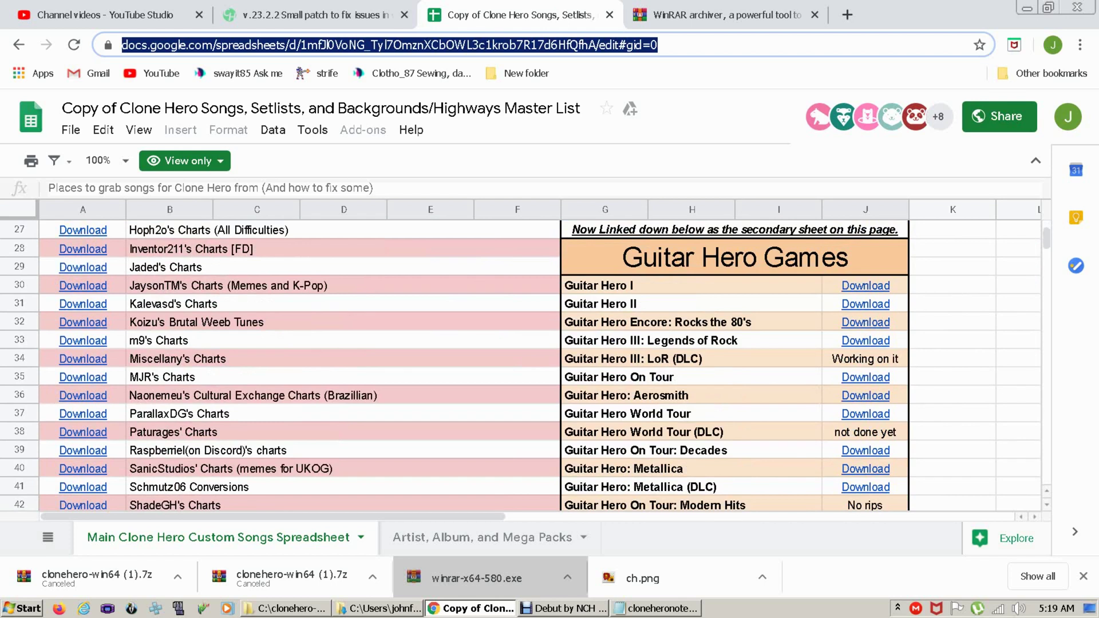
scroll(521, 366, "down", 5)
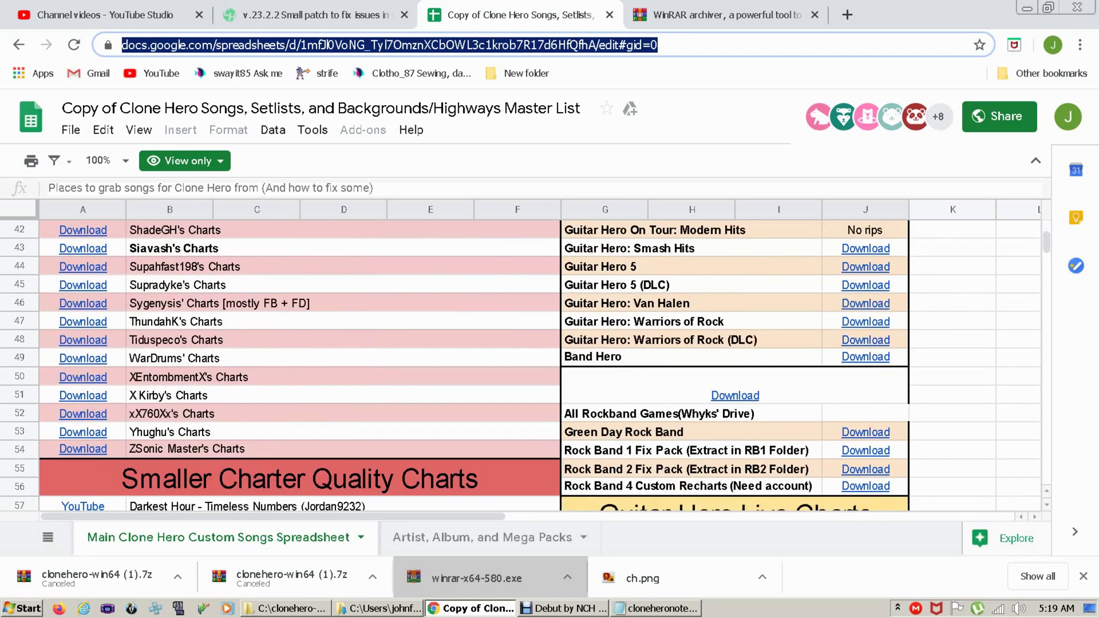
scroll(521, 366, "down", 1)
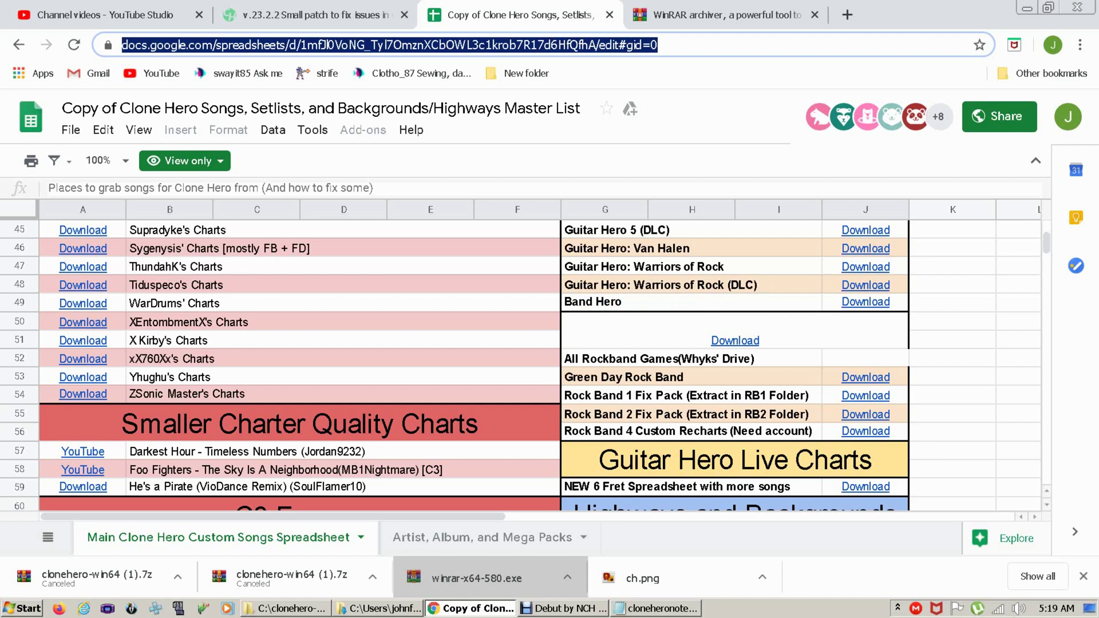
scroll(515, 366, "down", 10)
scroll(515, 366, "up", 11)
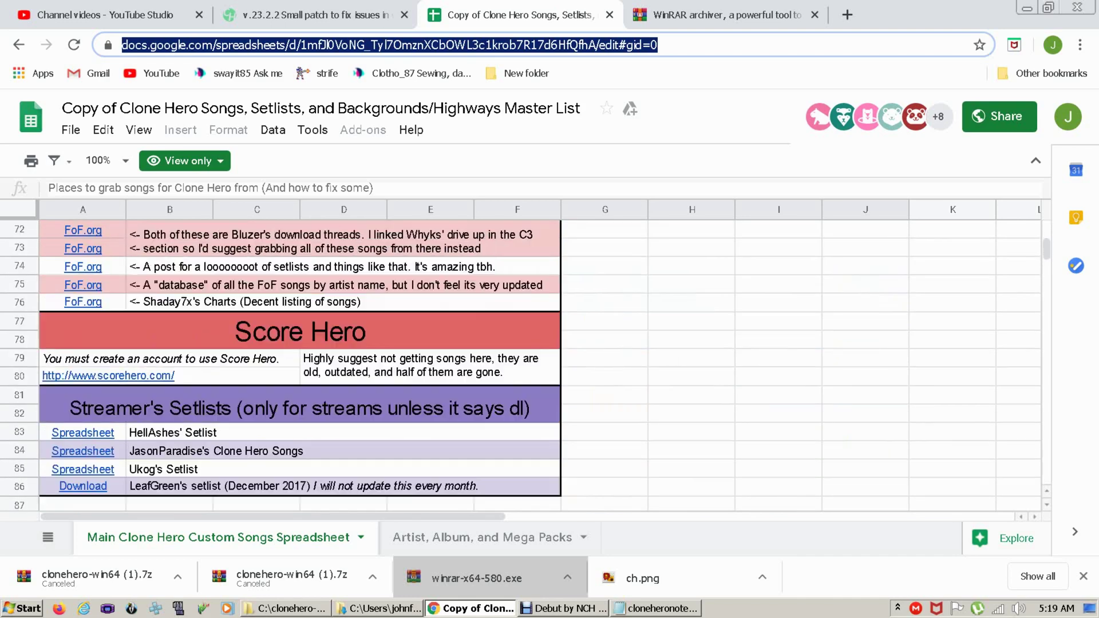
scroll(515, 366, "up", 13)
key("alt+Tab")
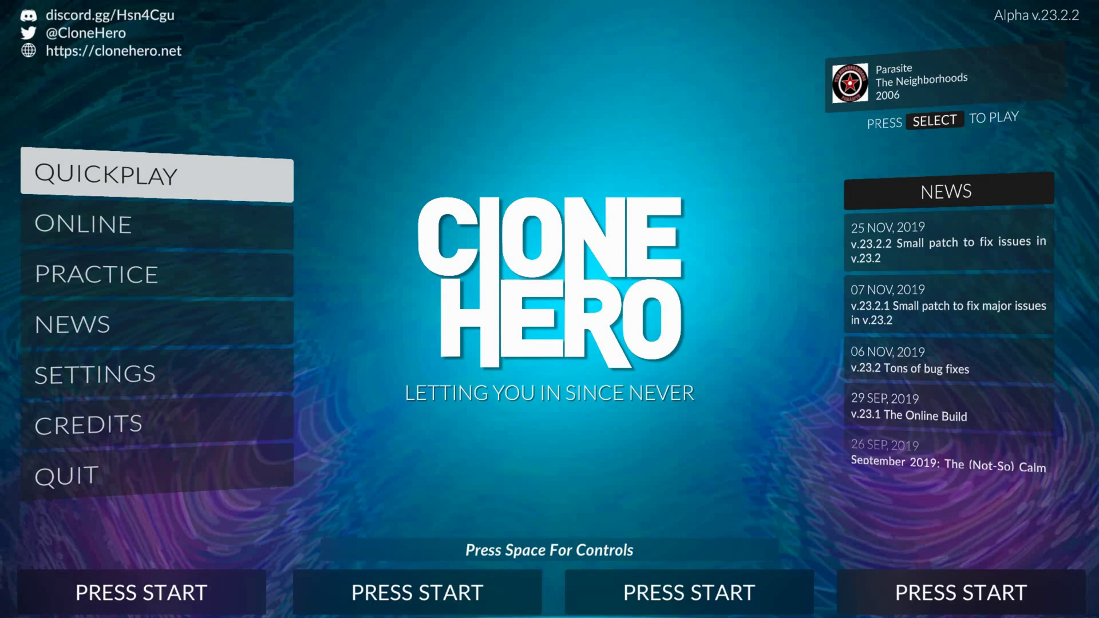
Step: In the controller bindings, replace Strum Down with a new guitar input, Hat 0 Down Right
key("space")
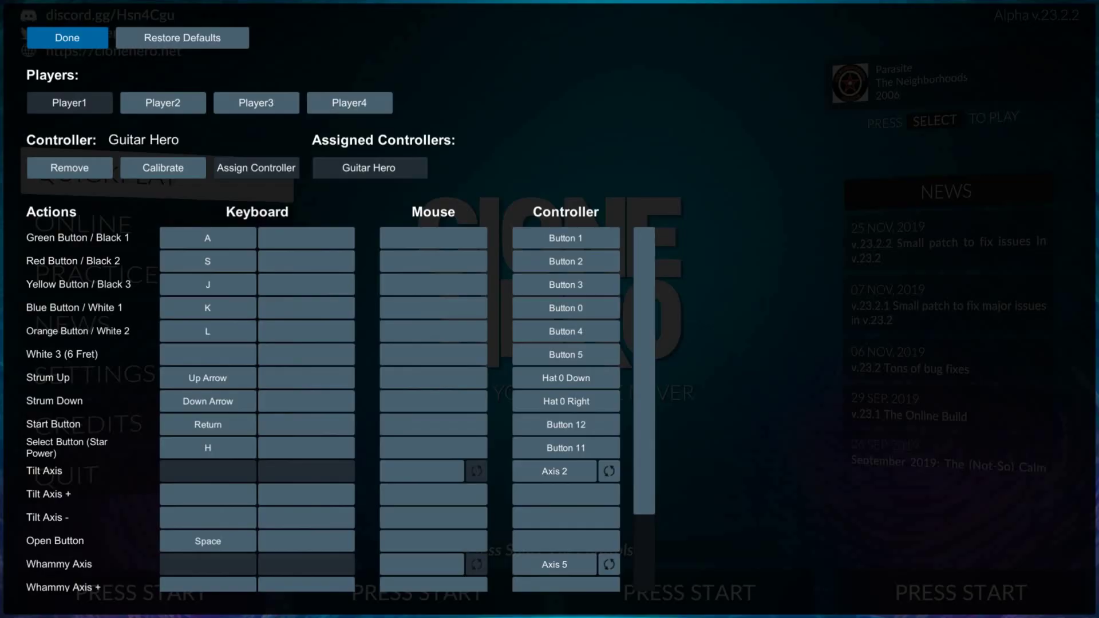
left_click(566, 261)
key("Down")
key("Down")
key("Down")
key("Down")
key("Down")
key("Down")
key("Down")
key("Down")
key("Down")
key("Down")
key("Down")
key("Down")
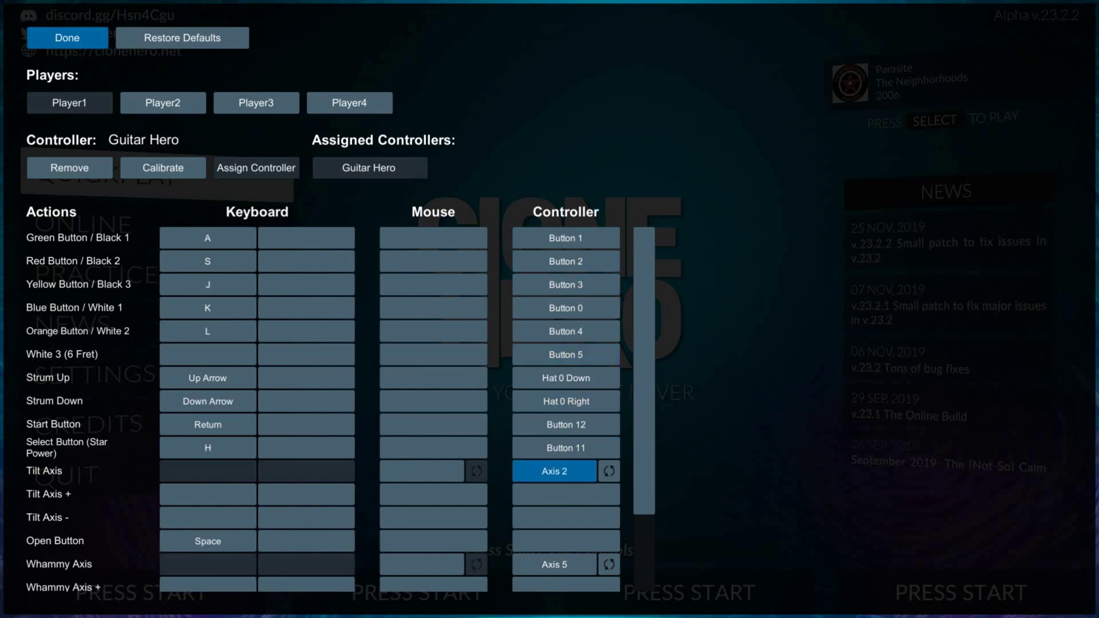
key("Up")
key("Up")
key("Up")
key("Up")
key("Up")
key("Up")
key("Up")
key("Up")
key("Up")
key("Up")
key("Up")
key("Up")
key("Up")
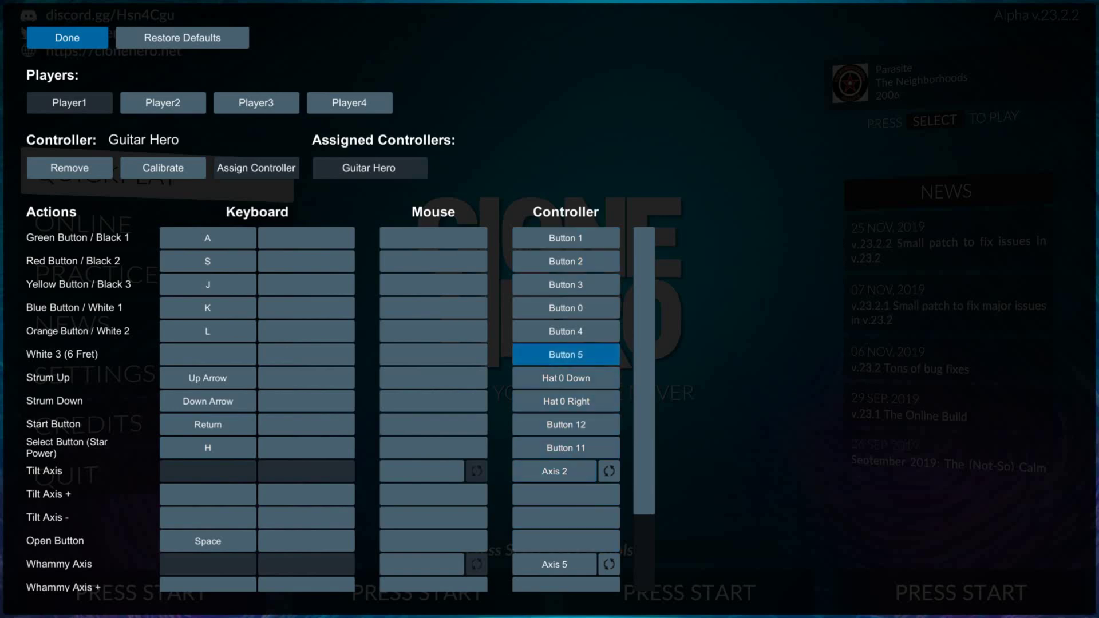
key("Down")
key("Down")
key("Down")
key("Down")
key("Down")
key("Down")
key("Down")
key("Down")
key("Down")
key("Down")
key("Down")
key("Up")
key("Up")
key("Up")
key("Up")
key("Up")
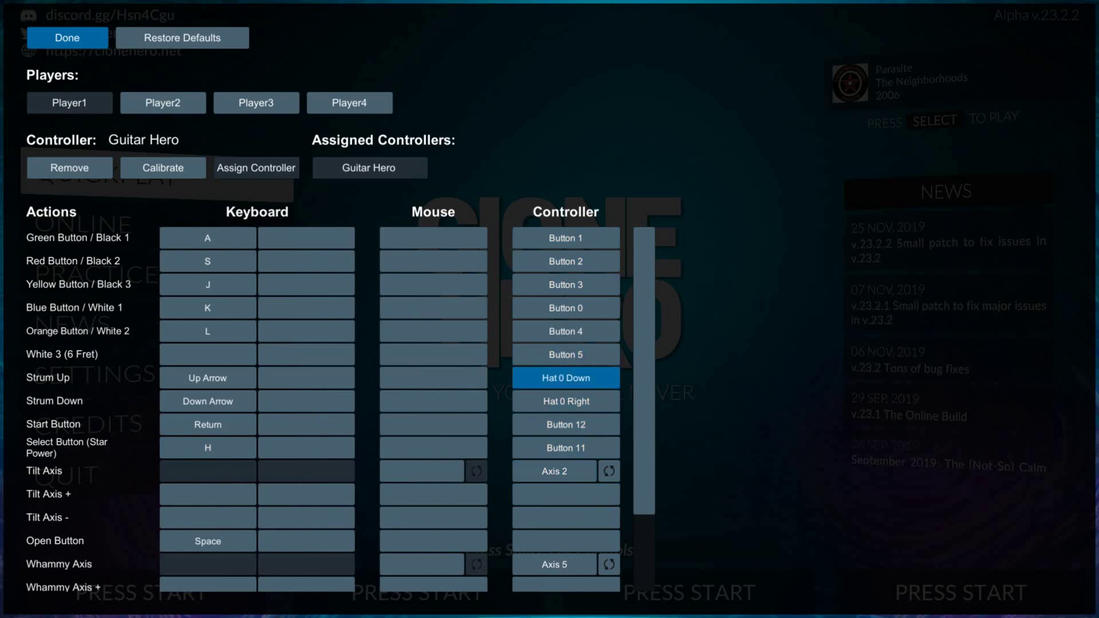
key("Down")
key("Up")
key("Down")
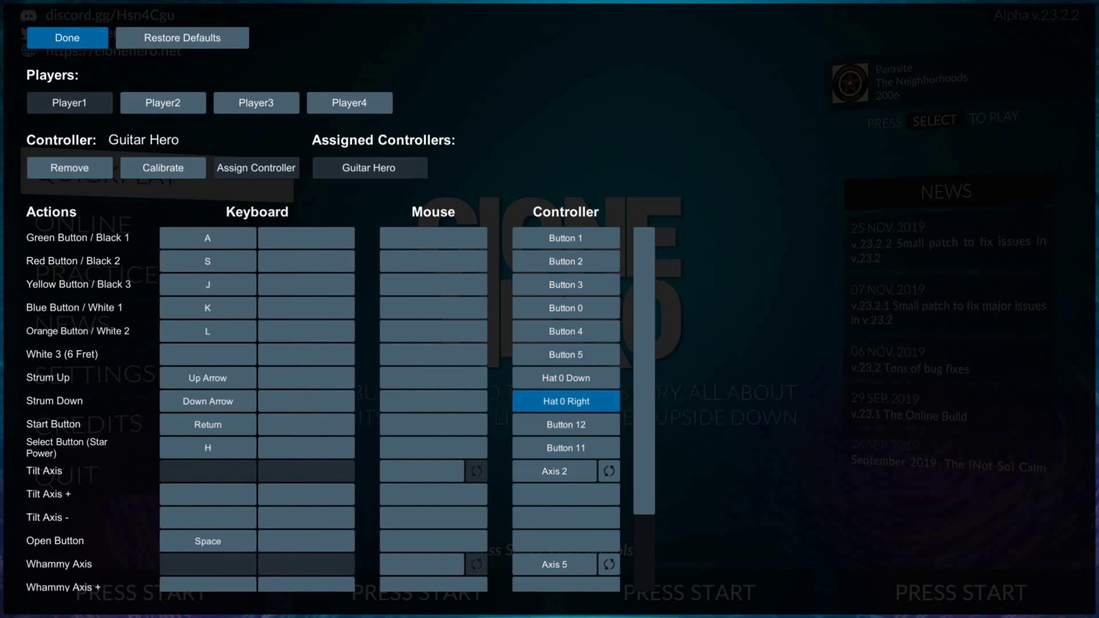
key("Return")
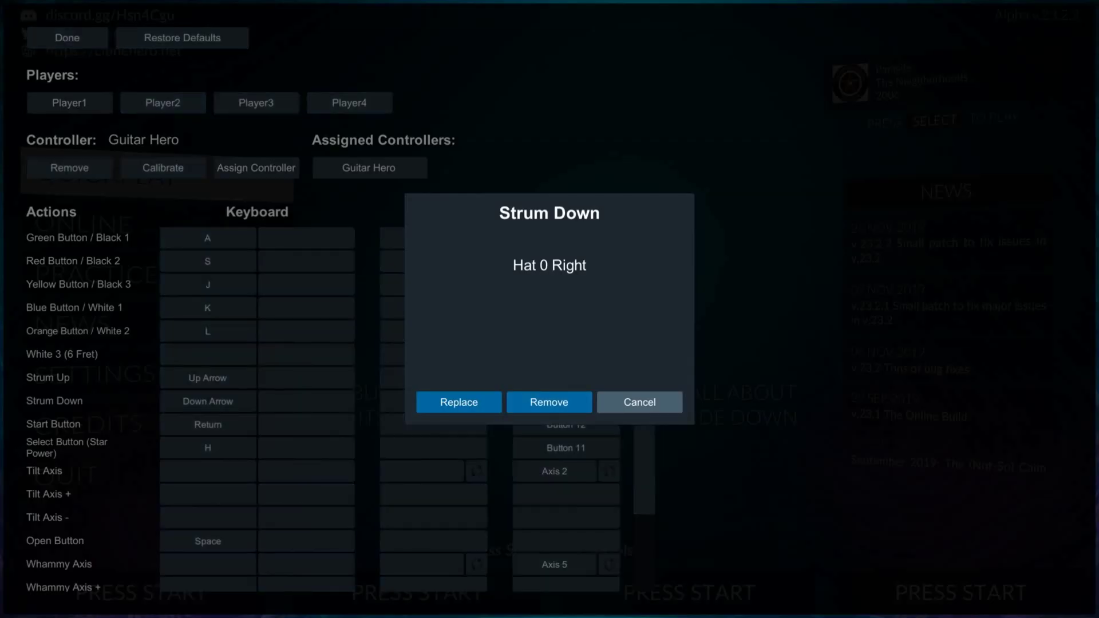
key("Return")
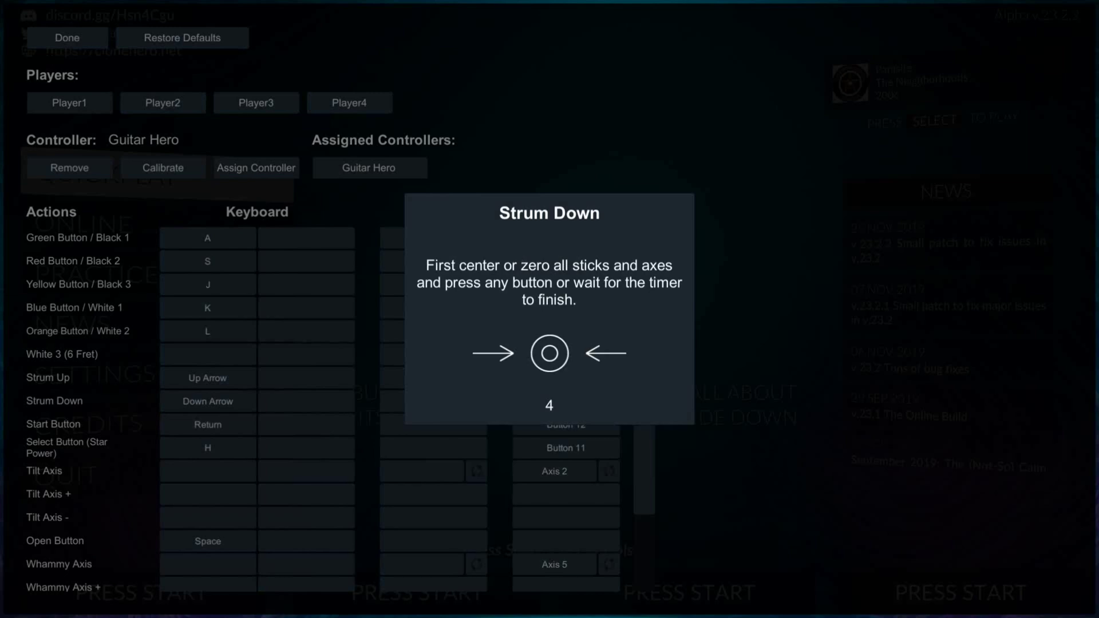
key("Return")
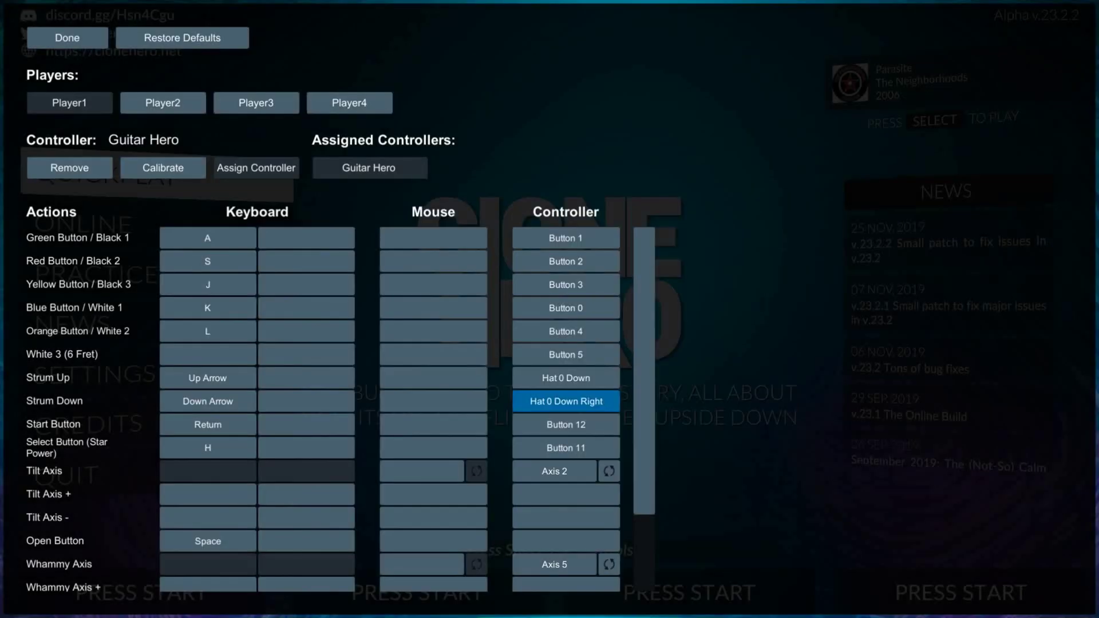
Step: Check the Strum Down, Start and Strum Up bindings, then save and return to the main menu
left_click(306, 400)
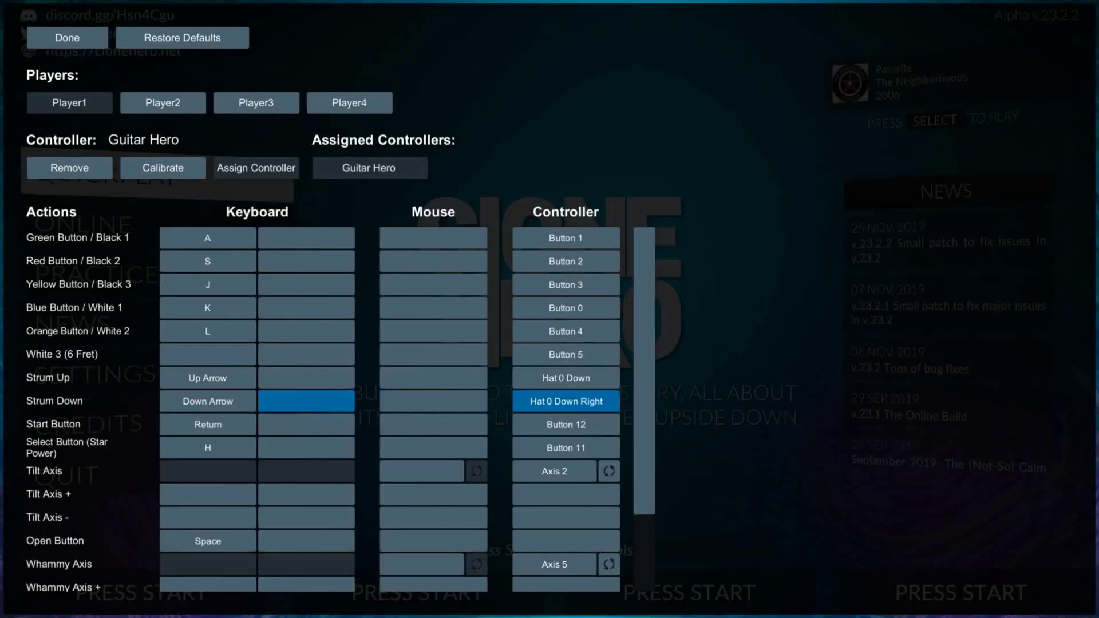
left_click(306, 424)
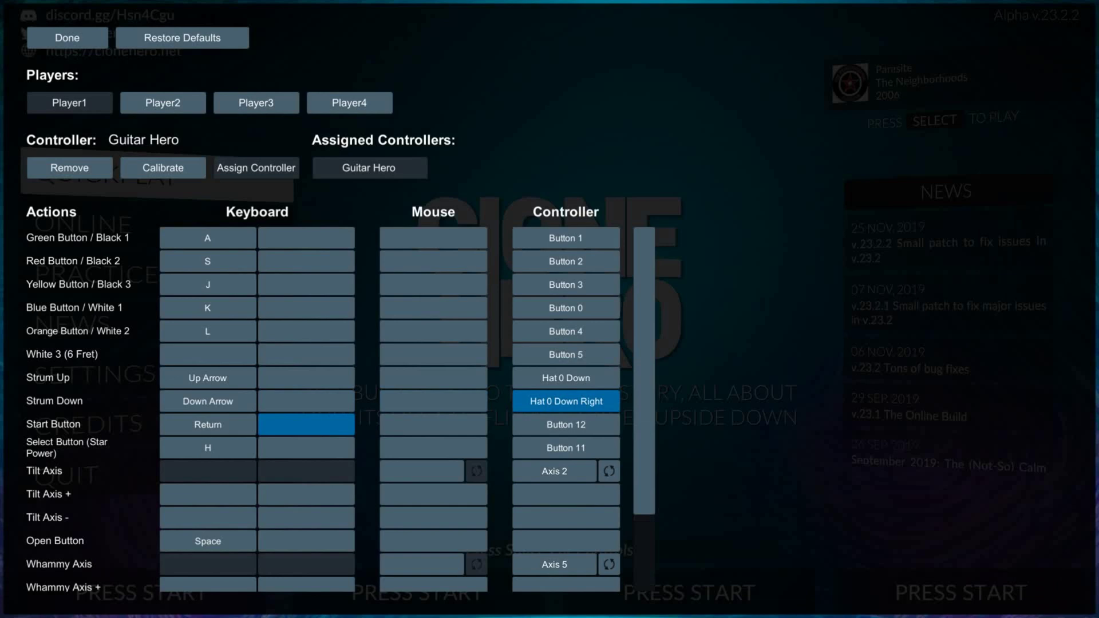
left_click(433, 400)
left_click(566, 378)
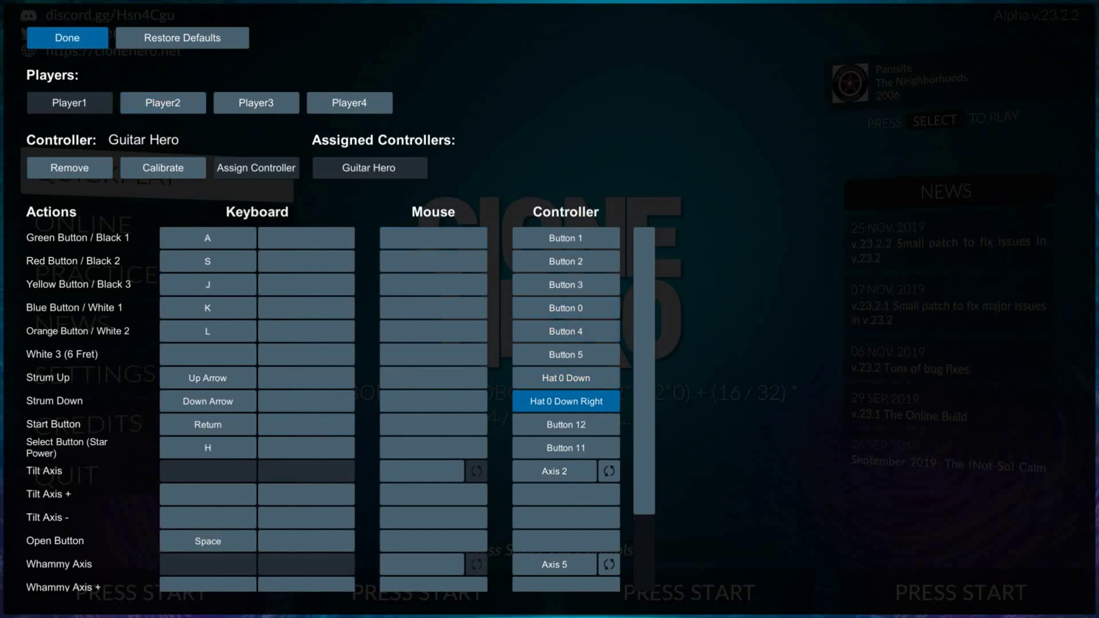
left_click(68, 38)
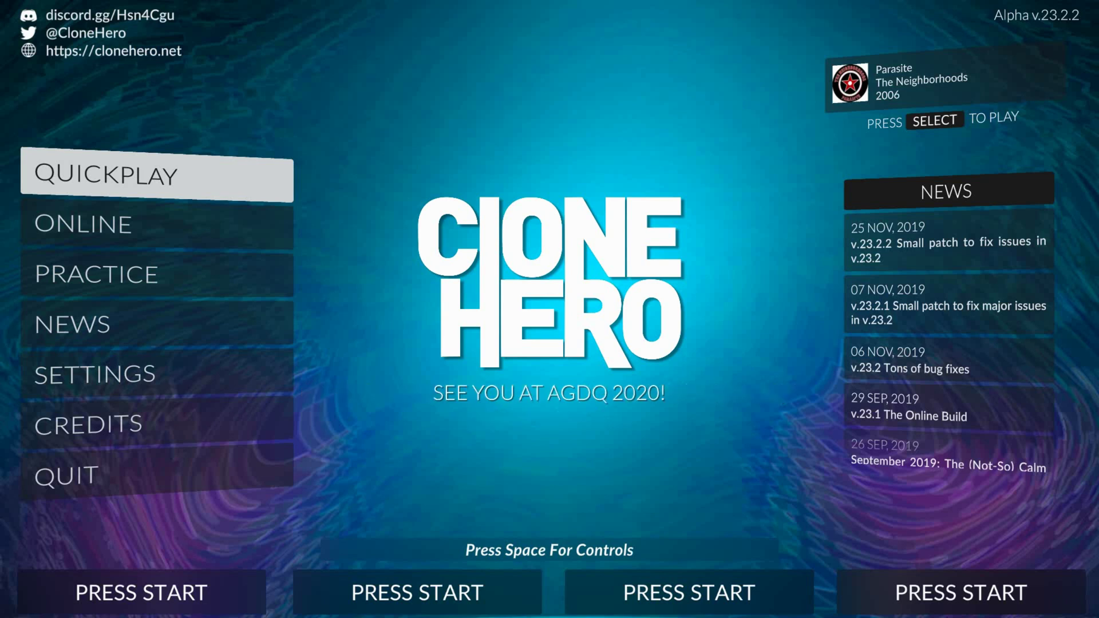
Step: Sign in player one as JohnF1NK, glance at Quickplay, and go back to the main menu
key("Return")
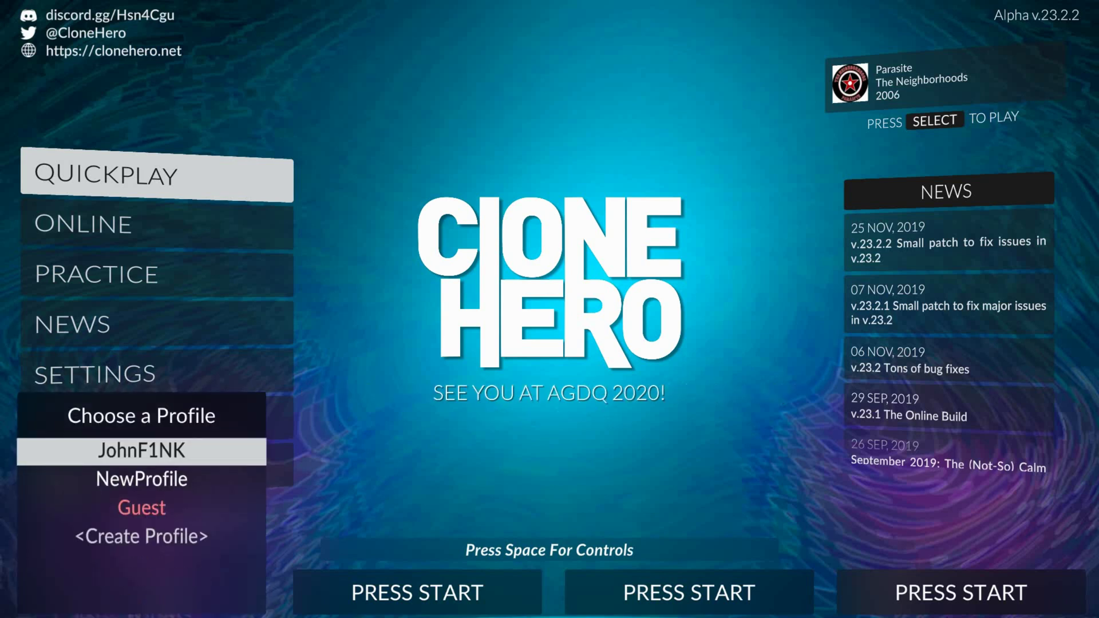
key("Down")
key("Down")
key("Down")
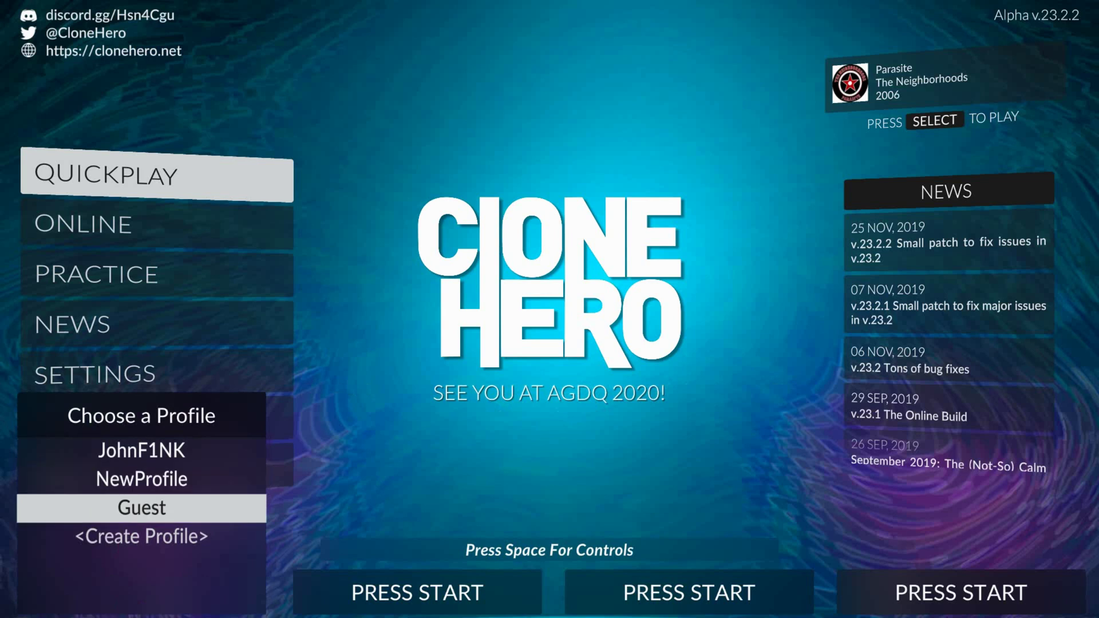
key("Down")
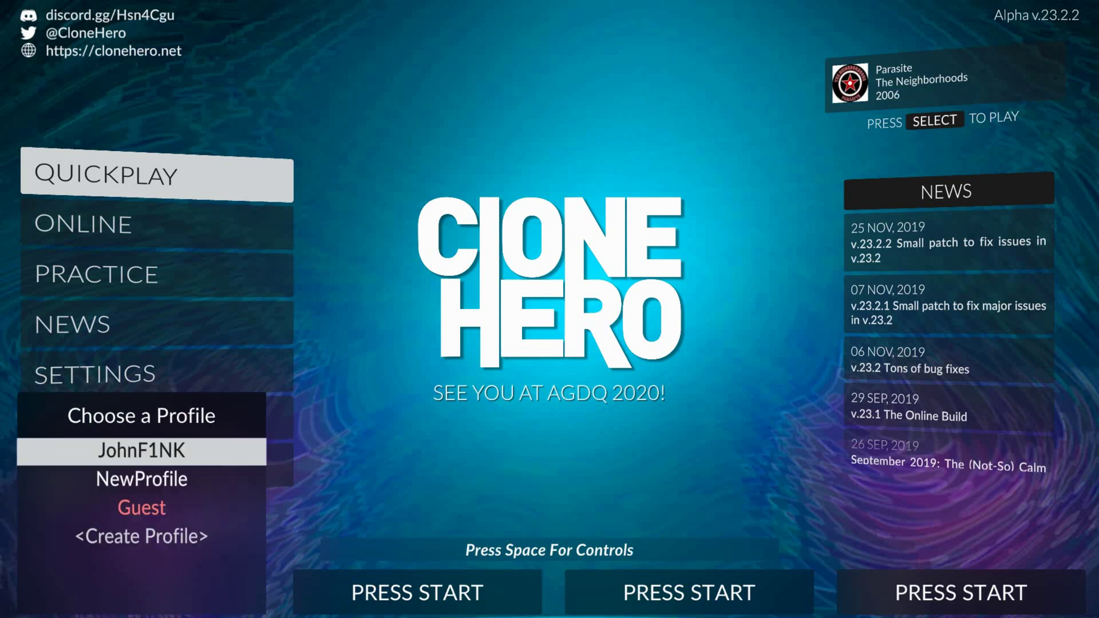
key("Return")
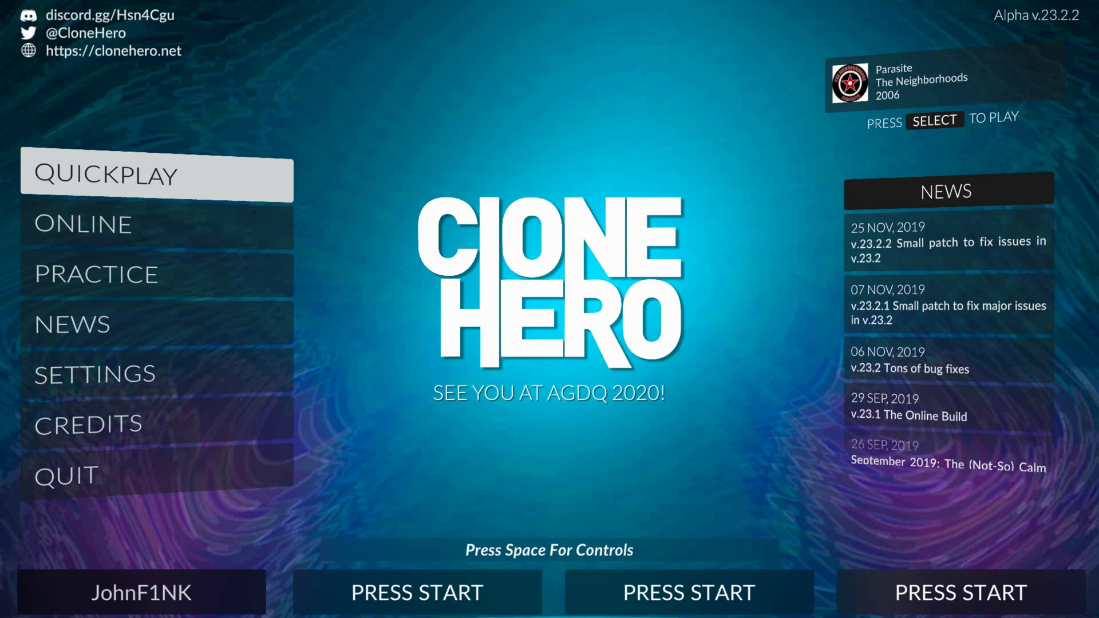
key("Return")
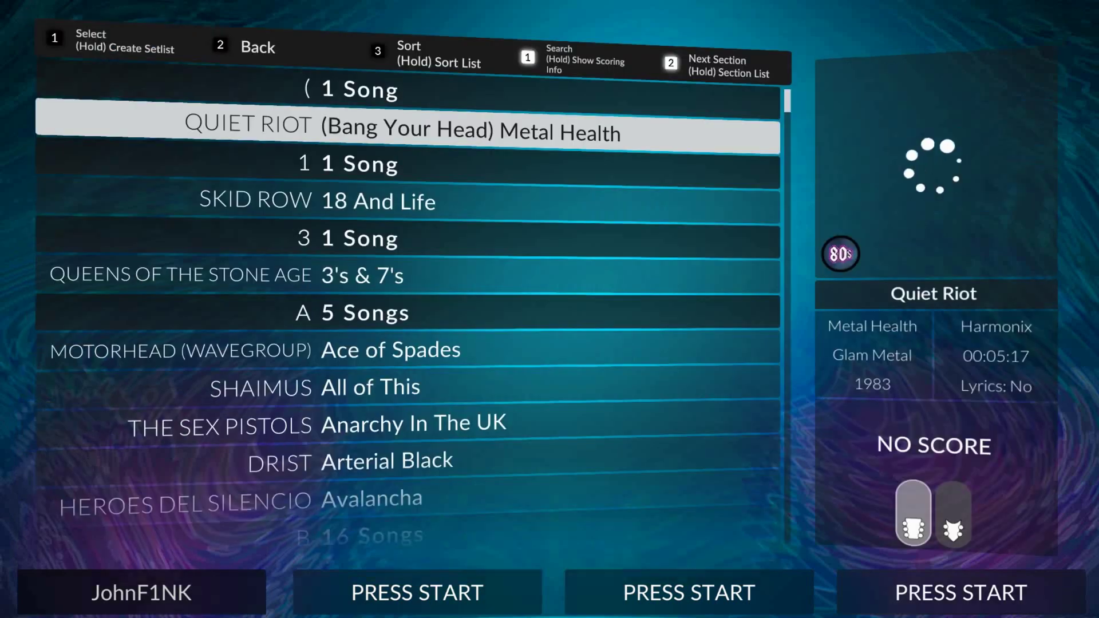
key("Escape")
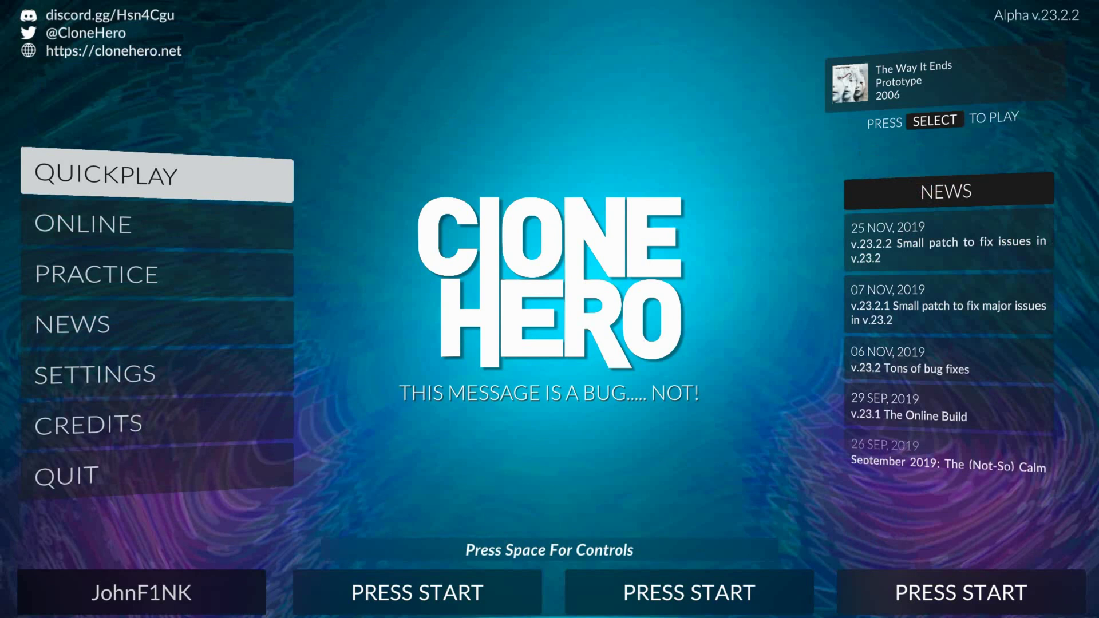
key("Return")
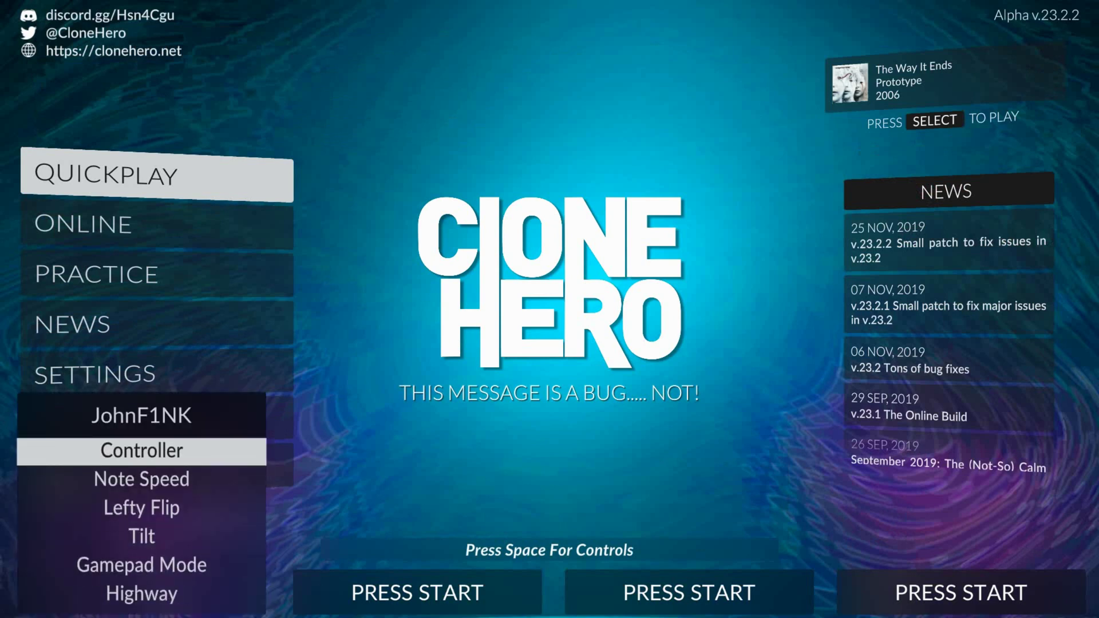
key("Return")
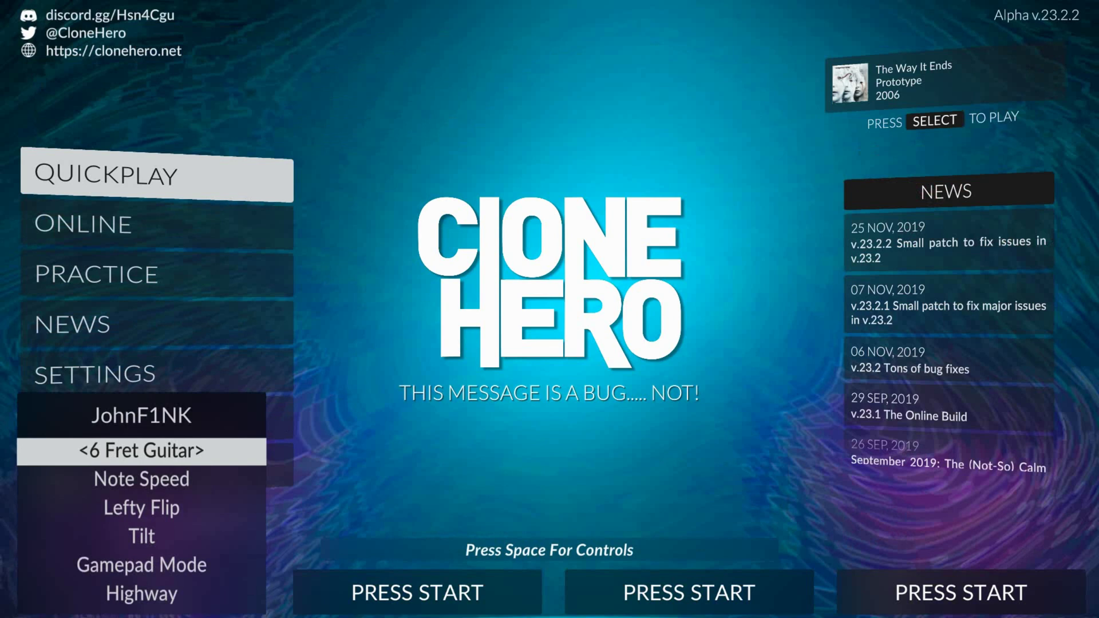
key("Left")
key("Right")
key("Return")
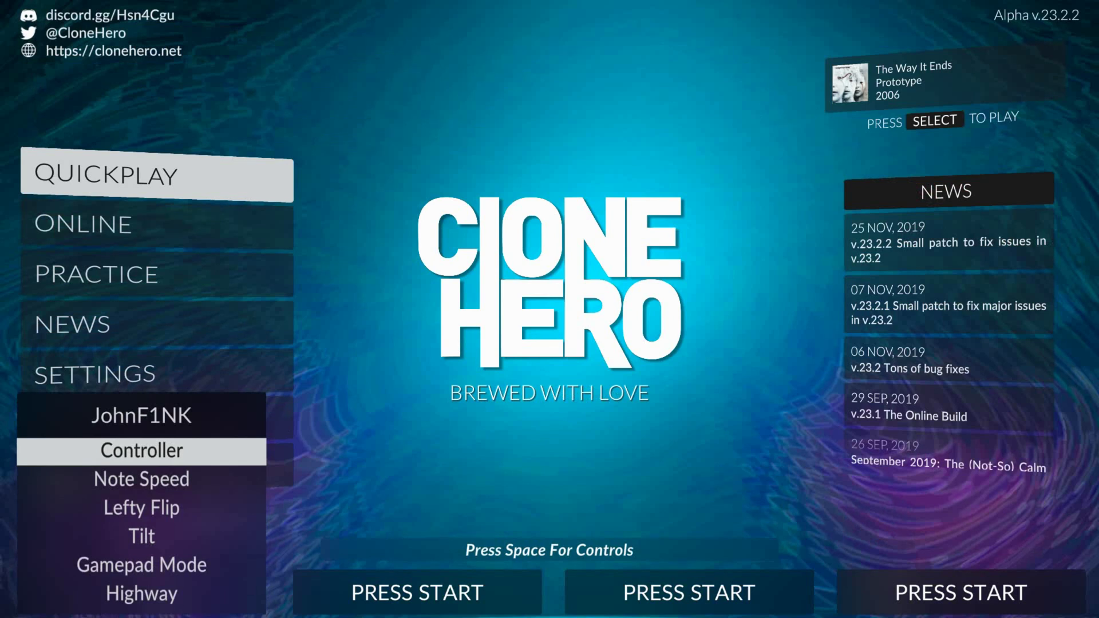
key("Down")
key("Up")
key("Down")
key("Down")
key("Down")
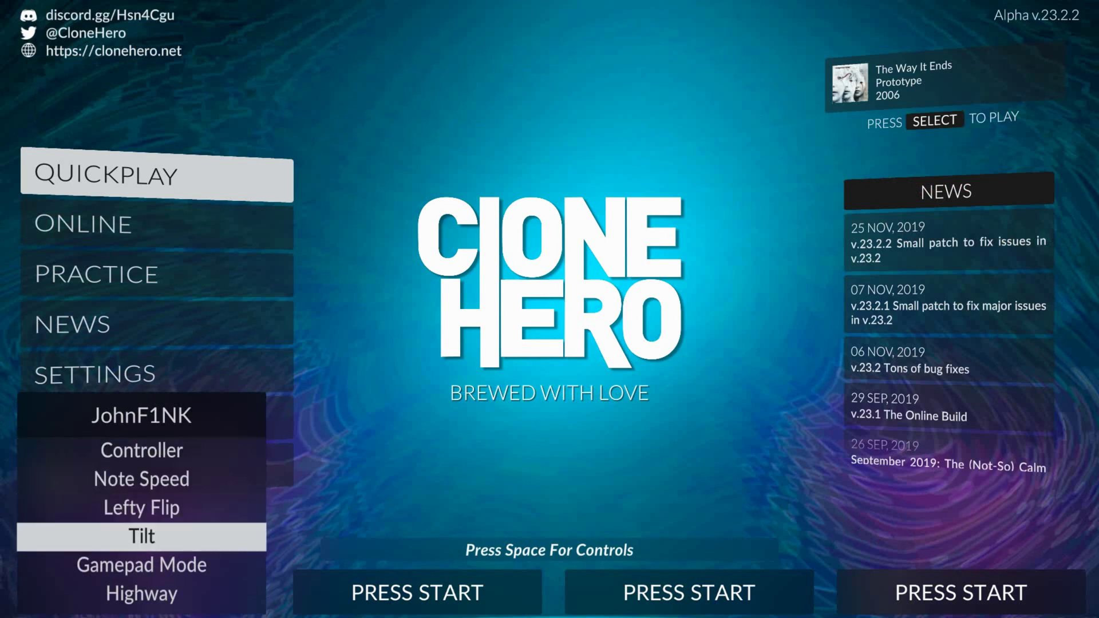
key("Return")
key("Return")
key("Down")
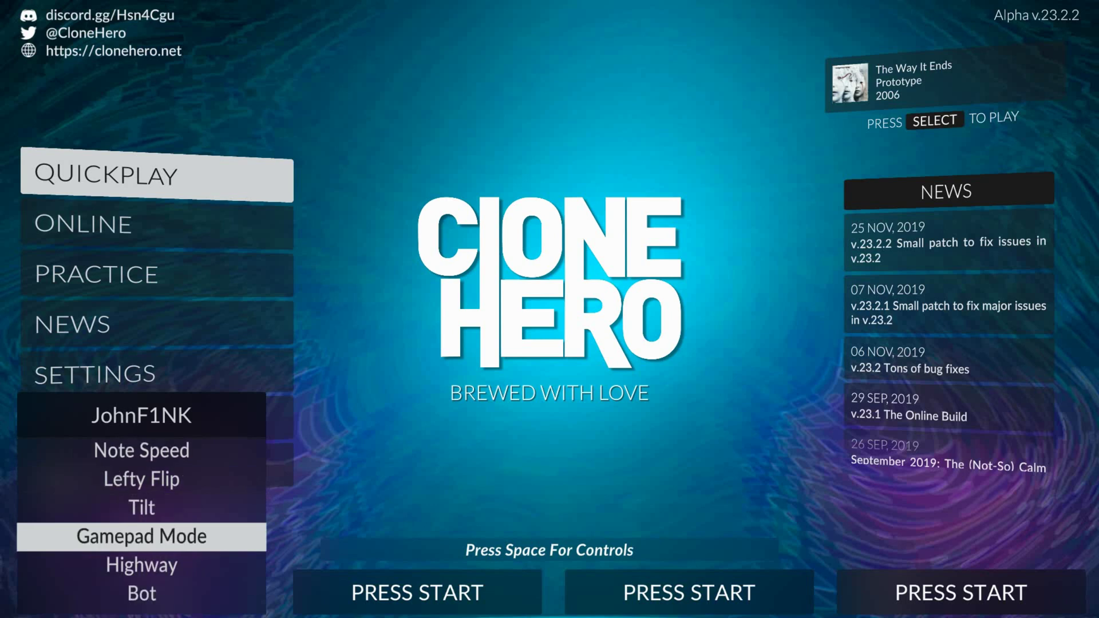
key("Down")
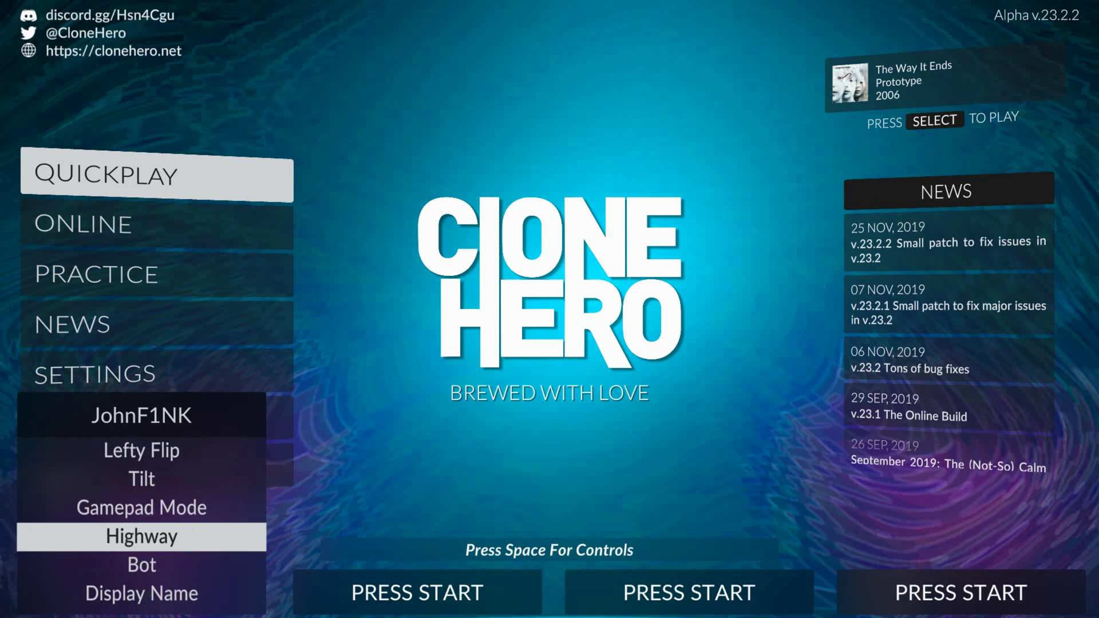
key("Down")
key("Down")
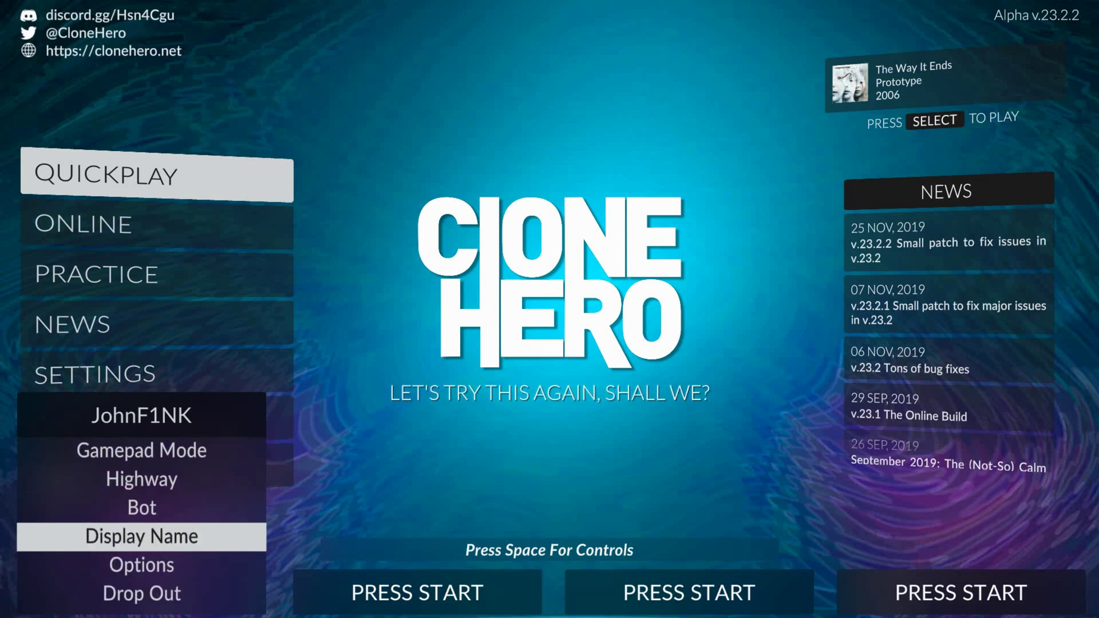
key("Up")
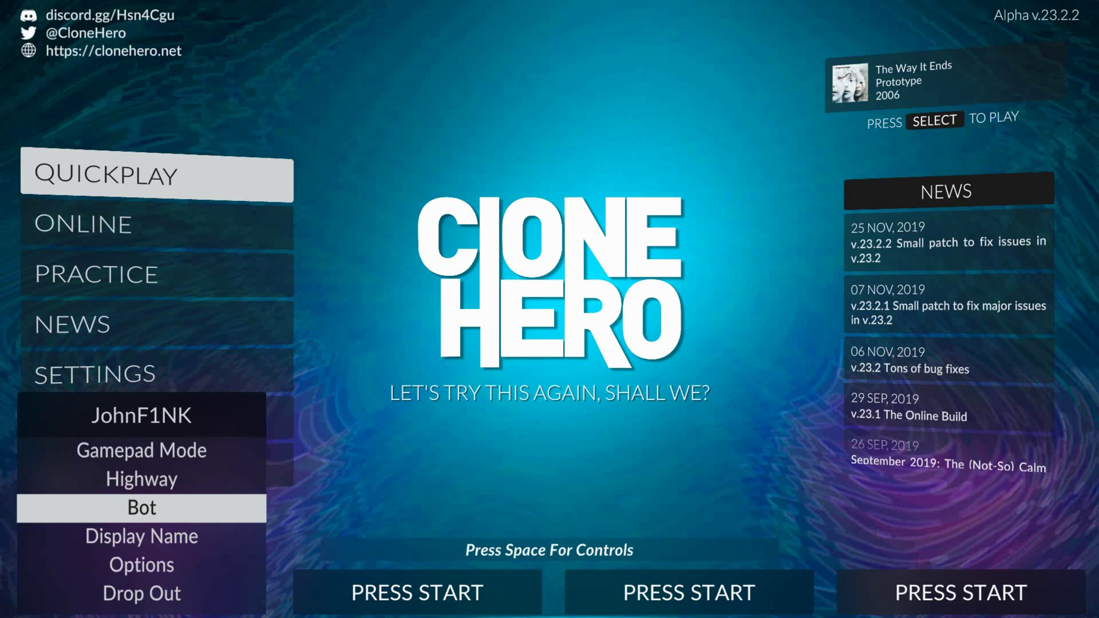
key("Down")
key("Up")
key("Escape")
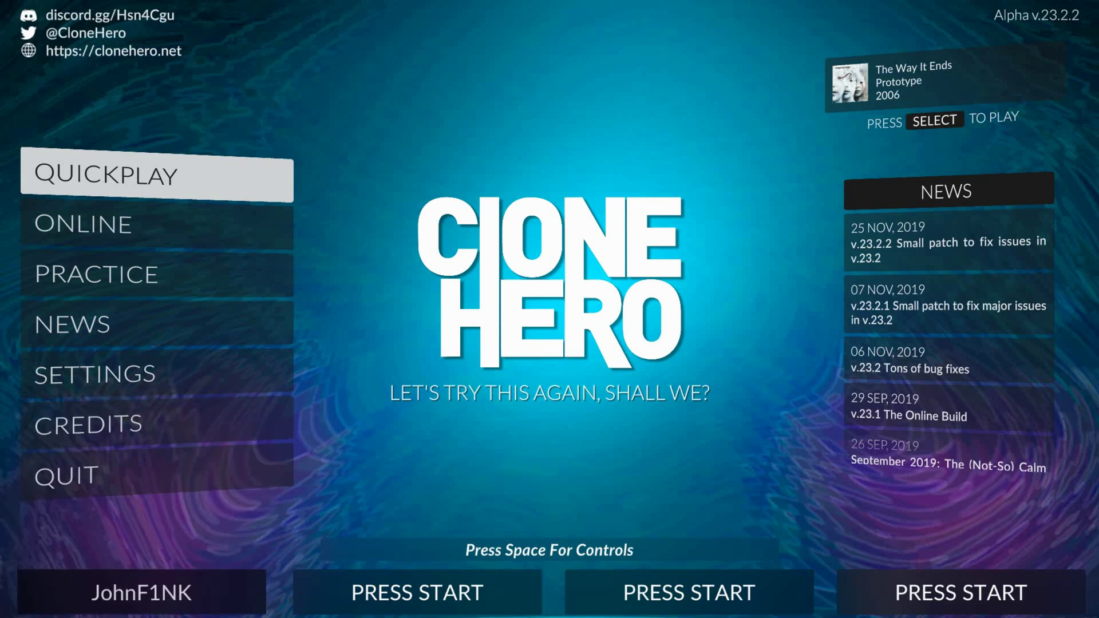
Step: Open Quickplay and select Skid Row's 18 And Life
key("Return")
key("Down")
key("Up")
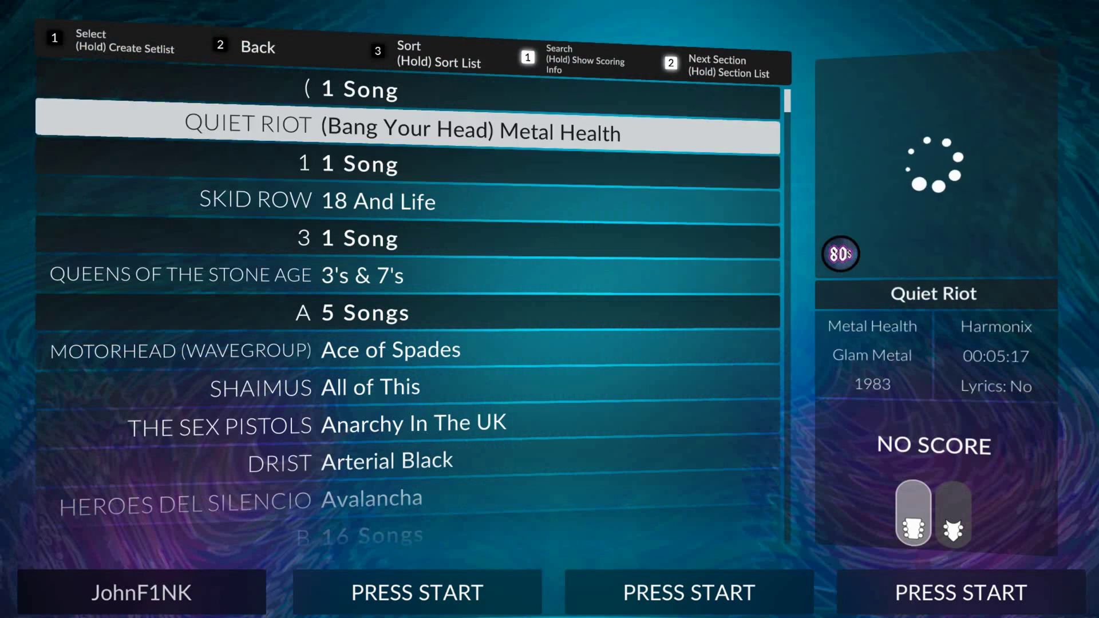
key("Up")
key("Down")
key("Down")
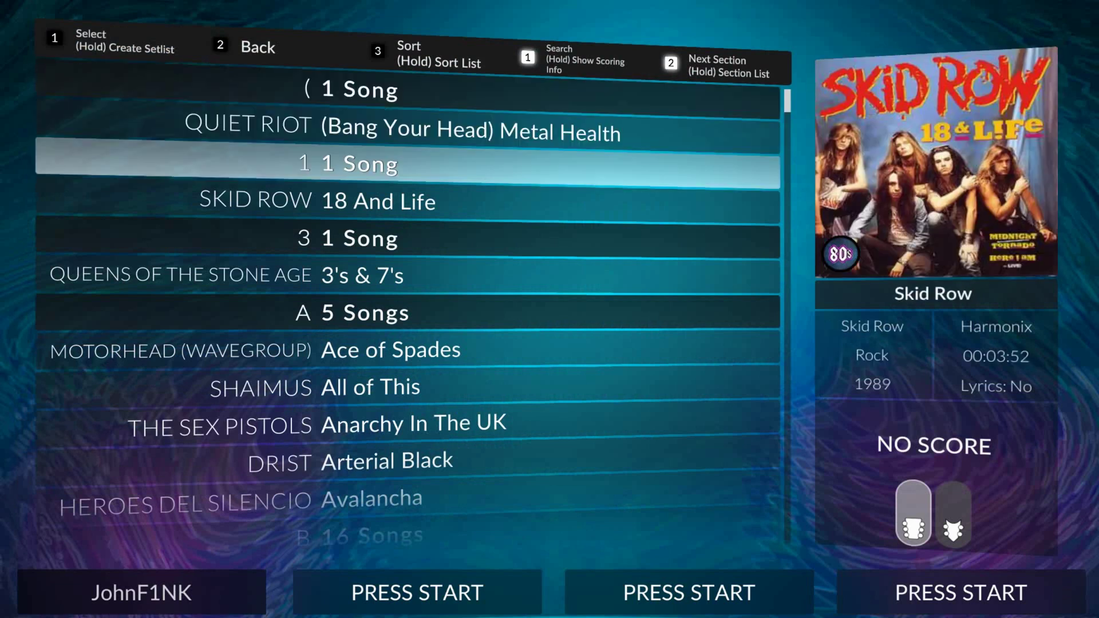
key("Down")
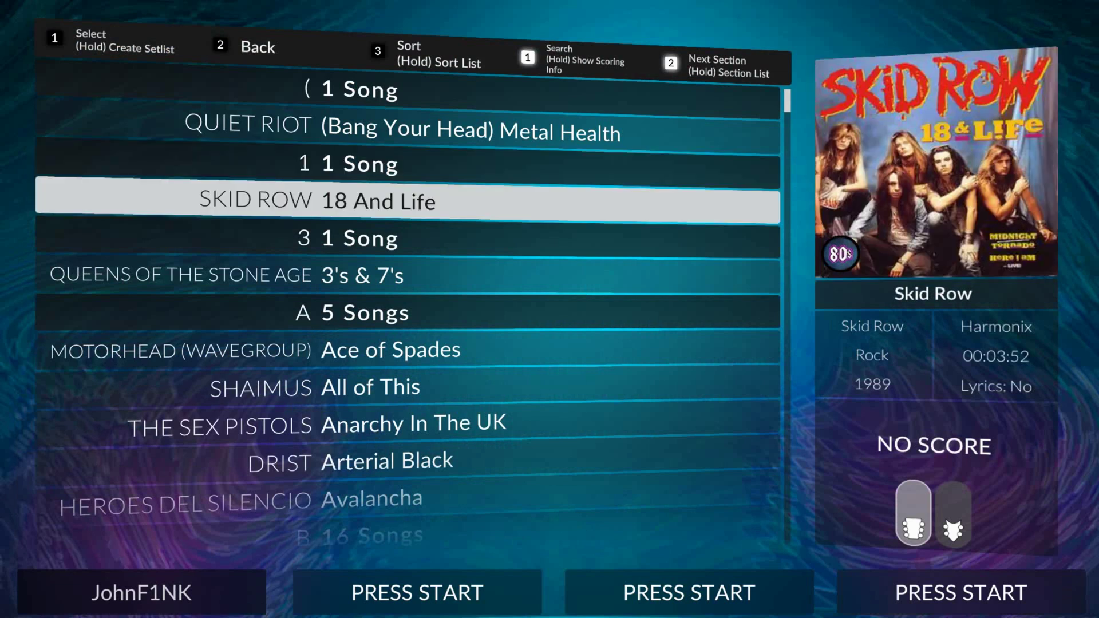
key("Return")
Step: Confirm an instrument part and move through the difficulty list
key("Down")
key("Return")
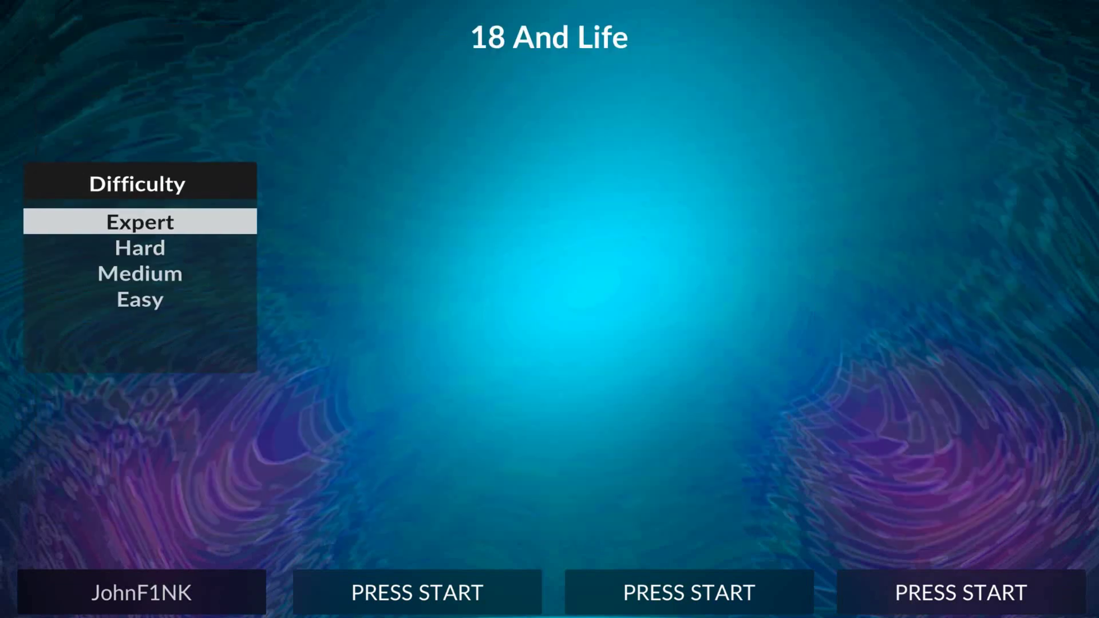
key("Down")
key("Down")
key("Down")
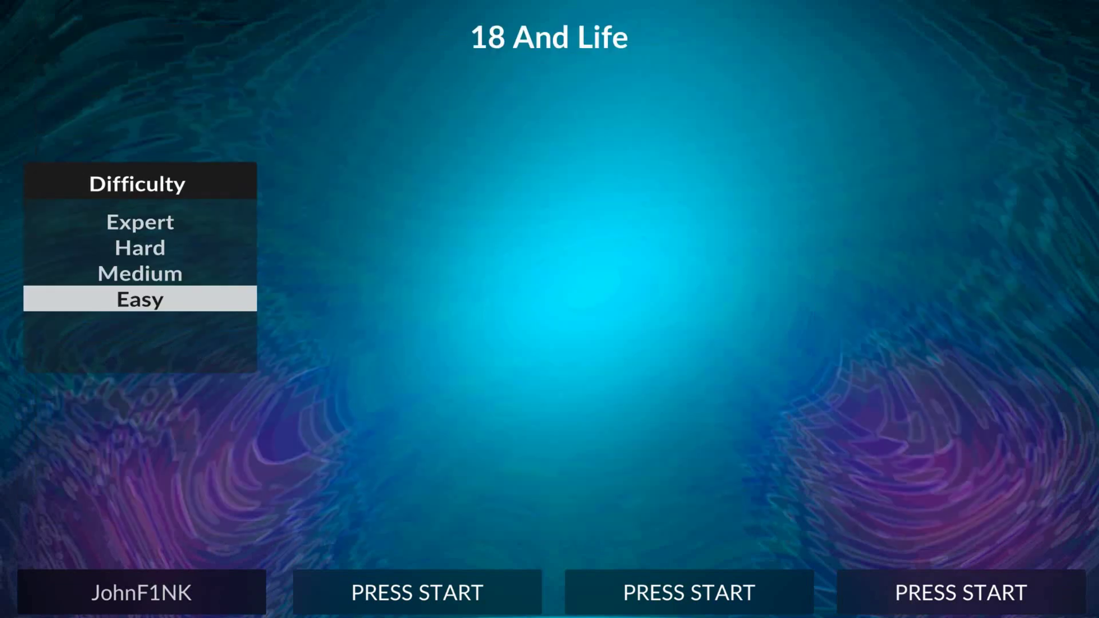
key("Up")
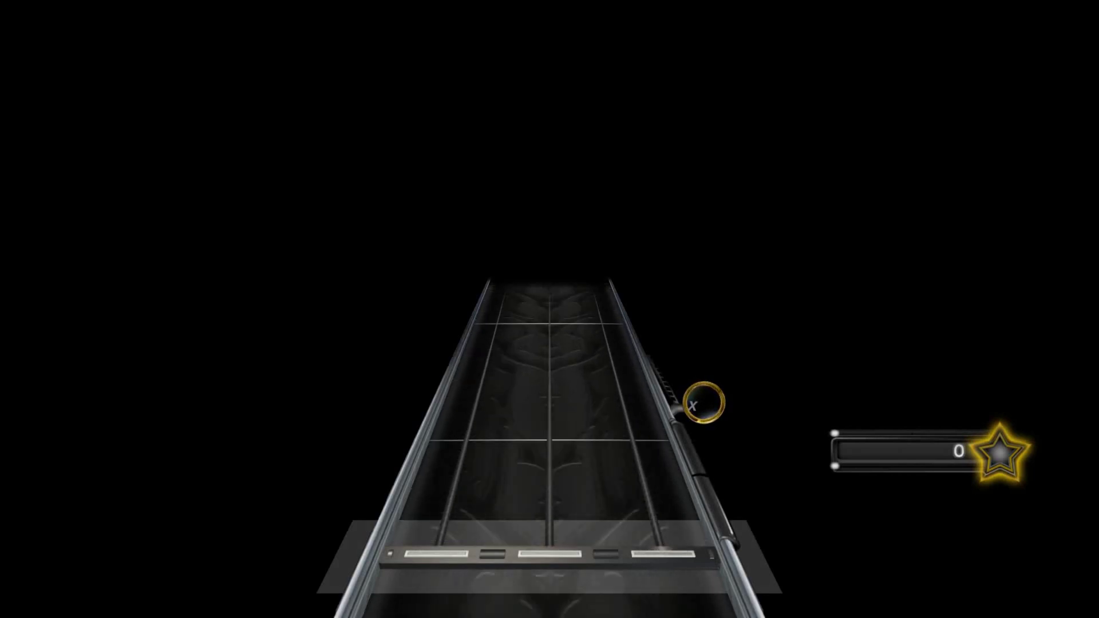
Step: Start 18 And Life and strum its opening notes, reaching a score of 847
key("Return")
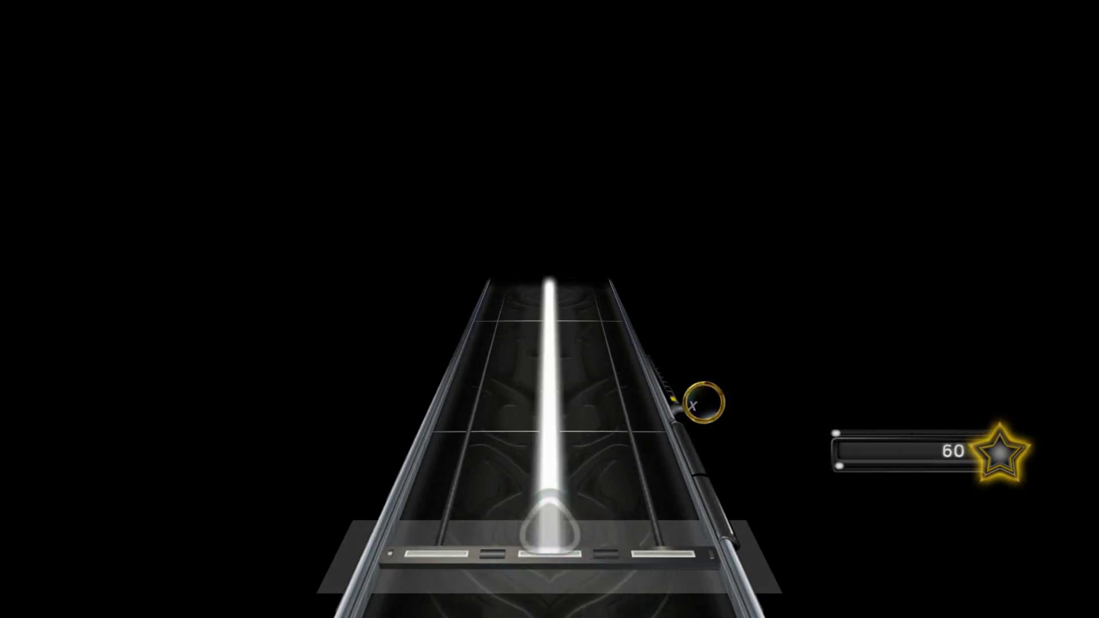
key("Down")
key("Down")
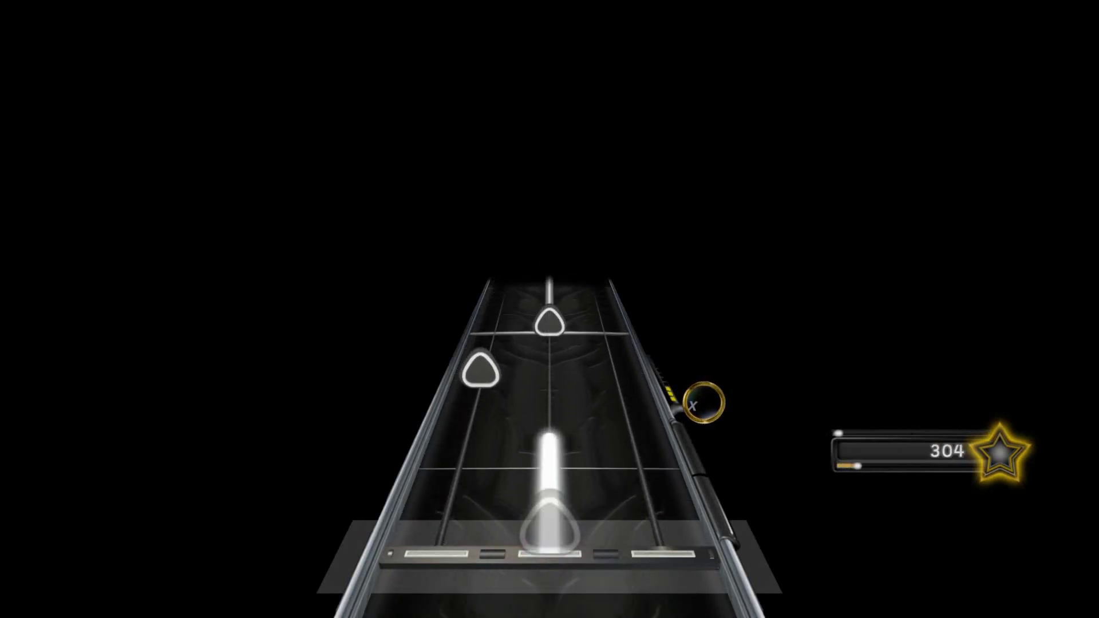
key("Down")
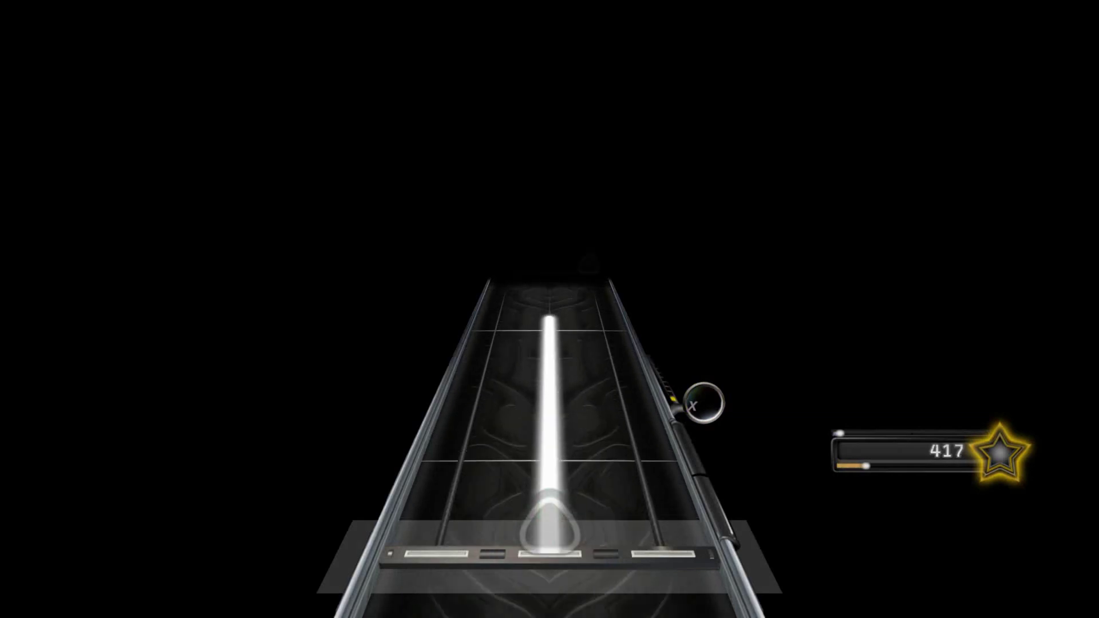
key("Down")
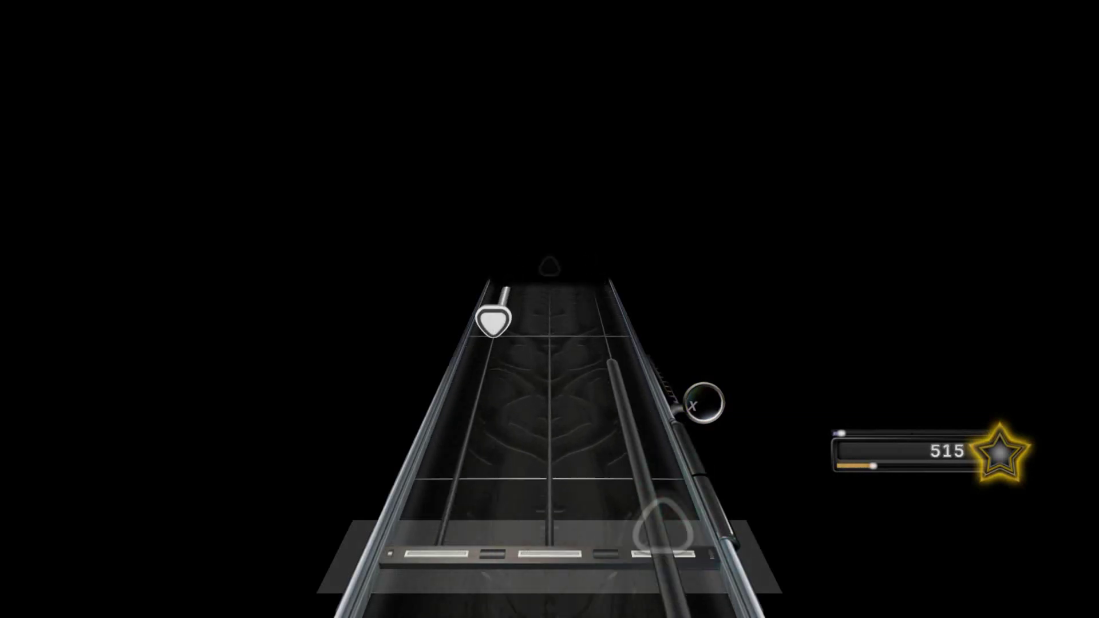
key("Down")
key("Down")
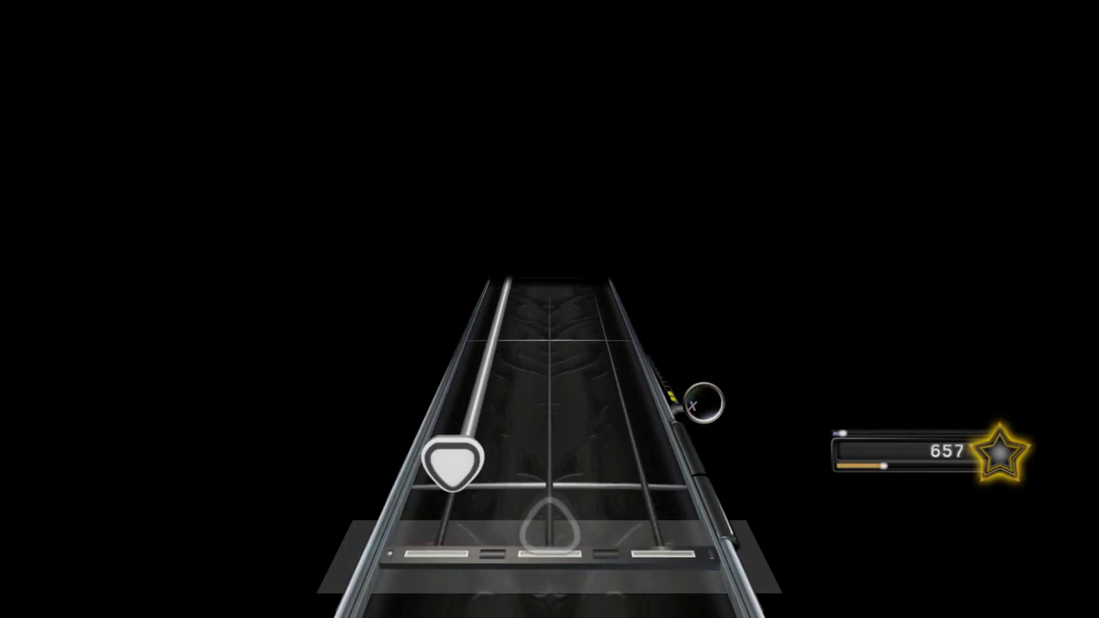
key("Down")
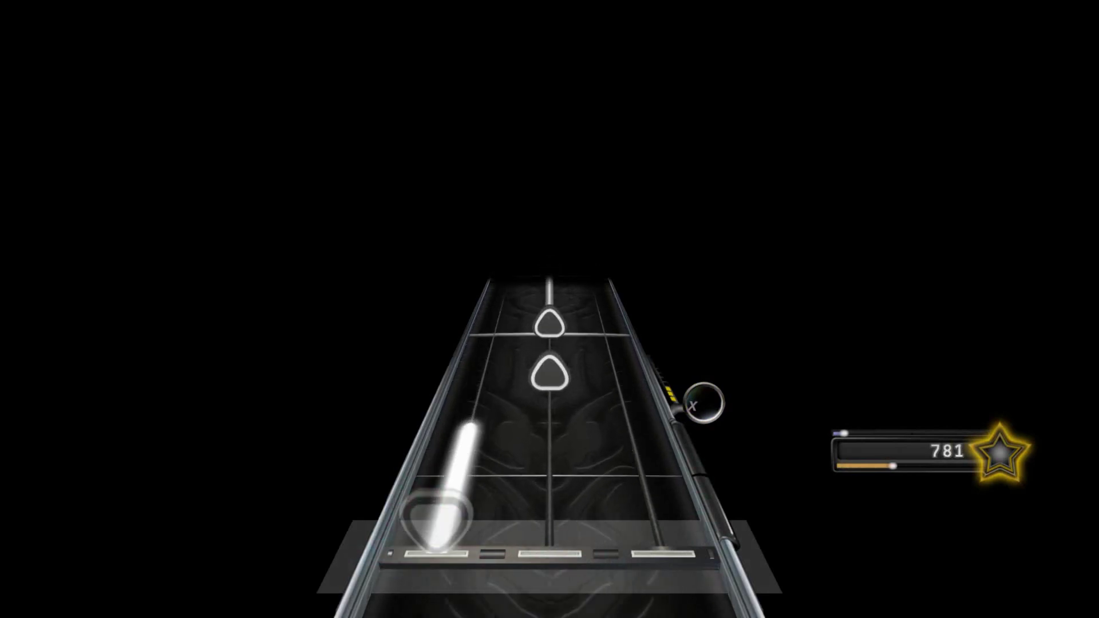
key("Return")
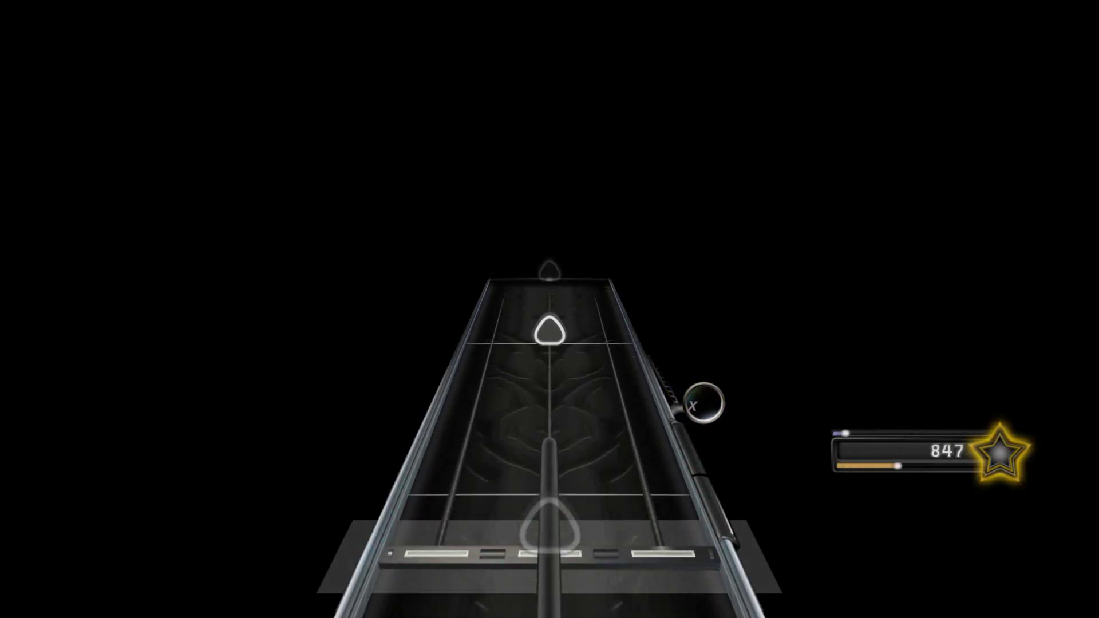